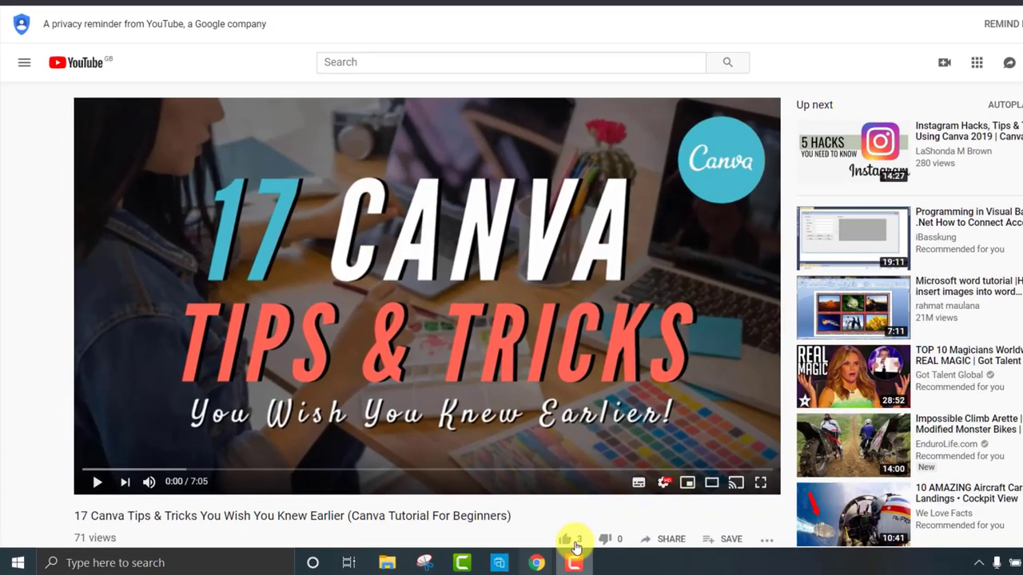
Play the Canva tips video, jump to 10%, 20%, 30% and 90% with number keys, then restart.
click(96, 481)
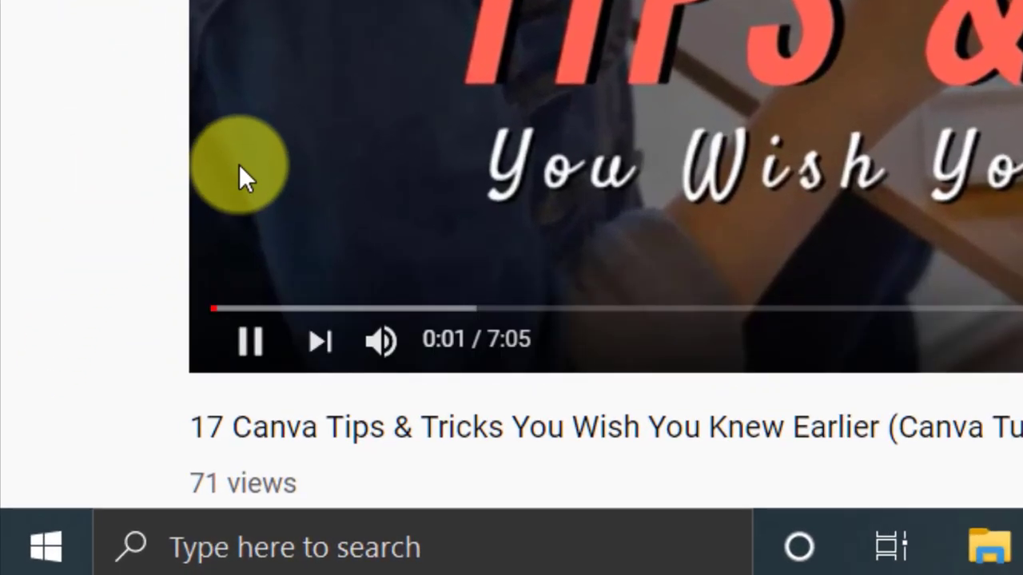
key(1)
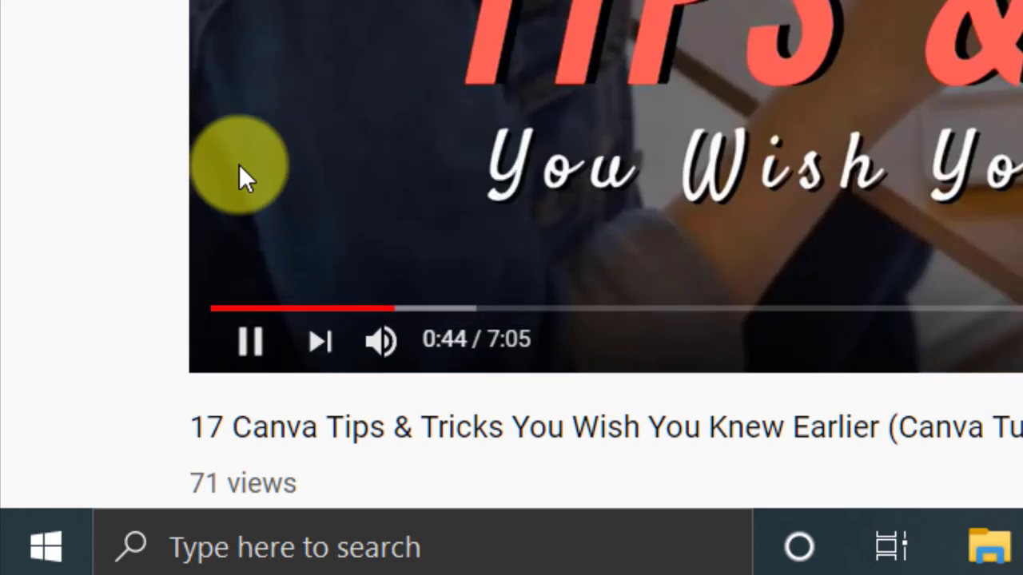
key(2)
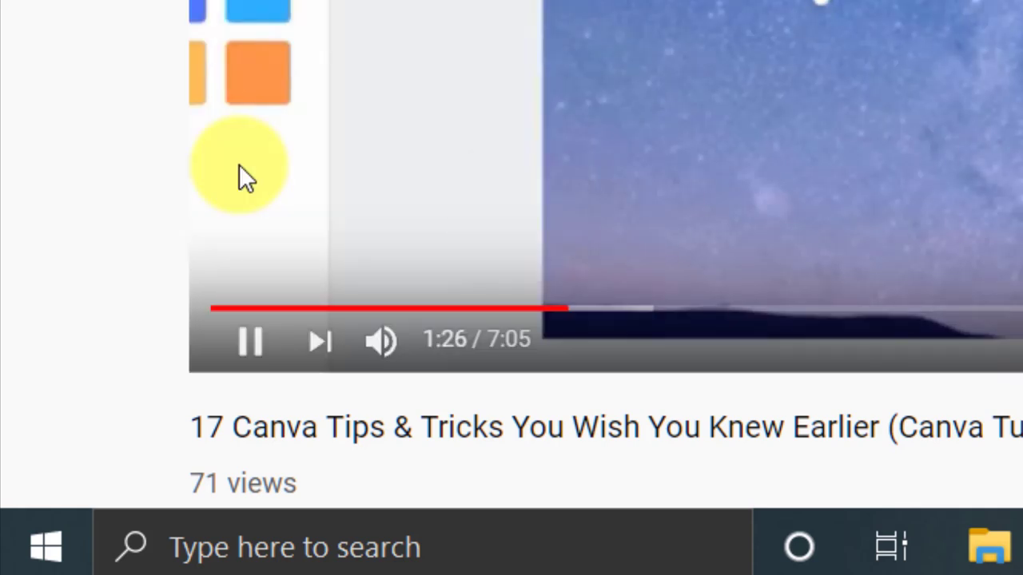
key(3)
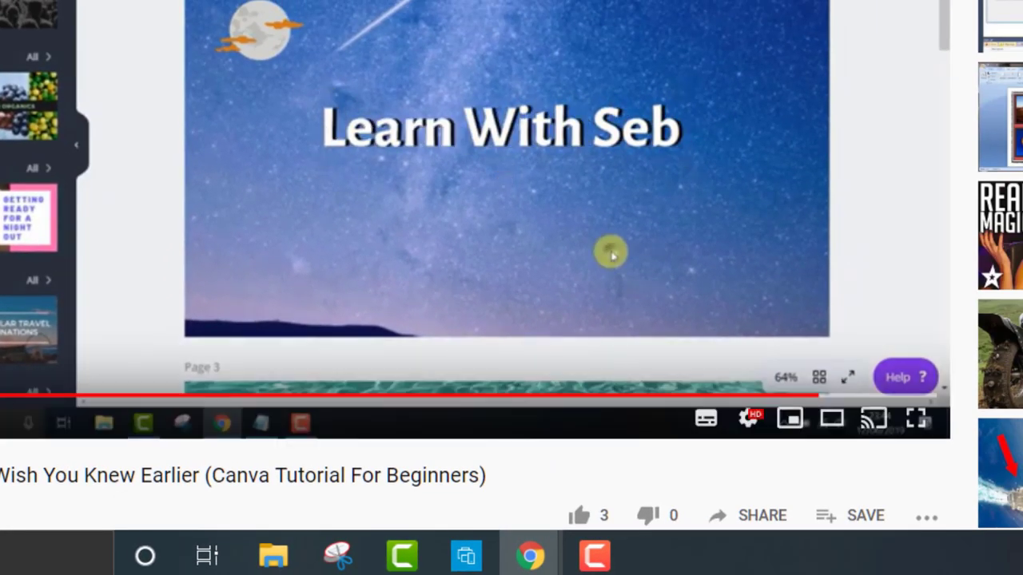
key(9)
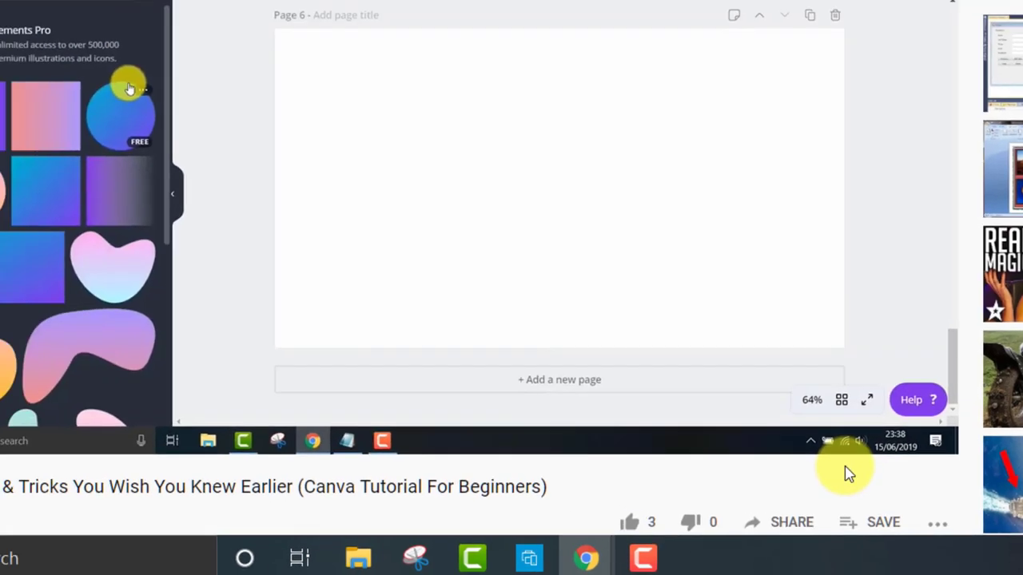
key(0)
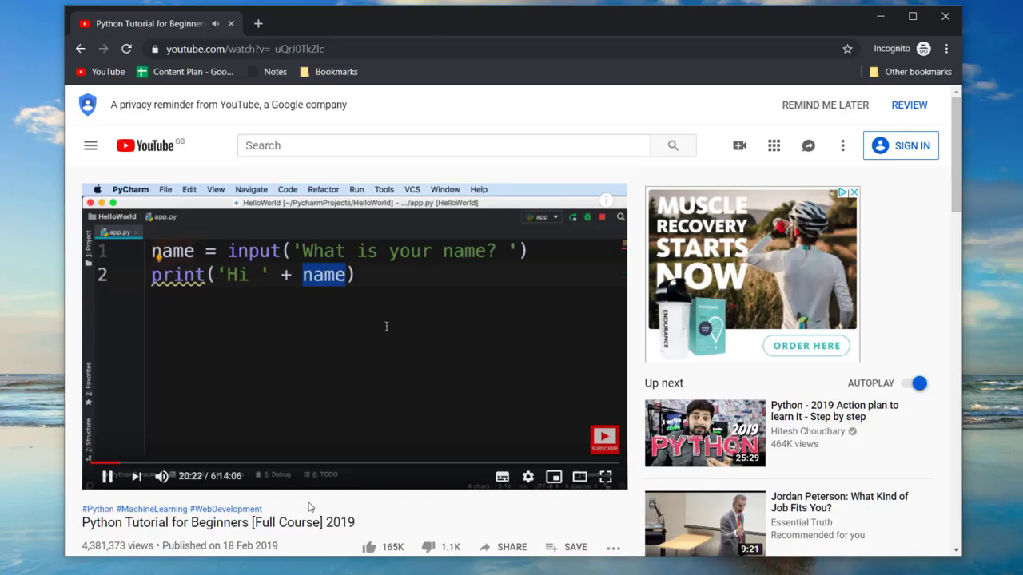
Pause the Python tutorial and change its playback speed to 1.5, then to 2.
key(space)
key(space)
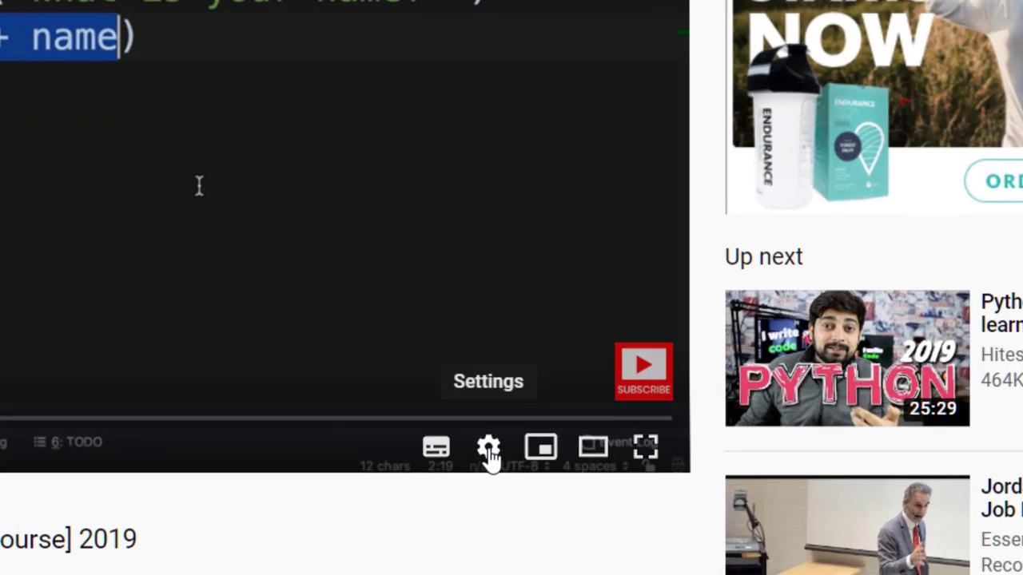
click(527, 477)
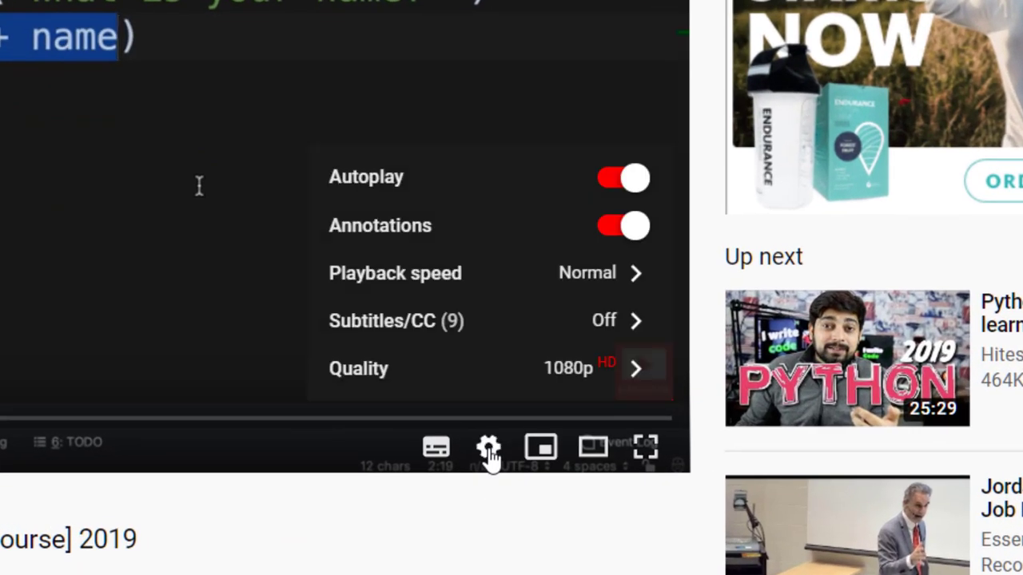
click(504, 288)
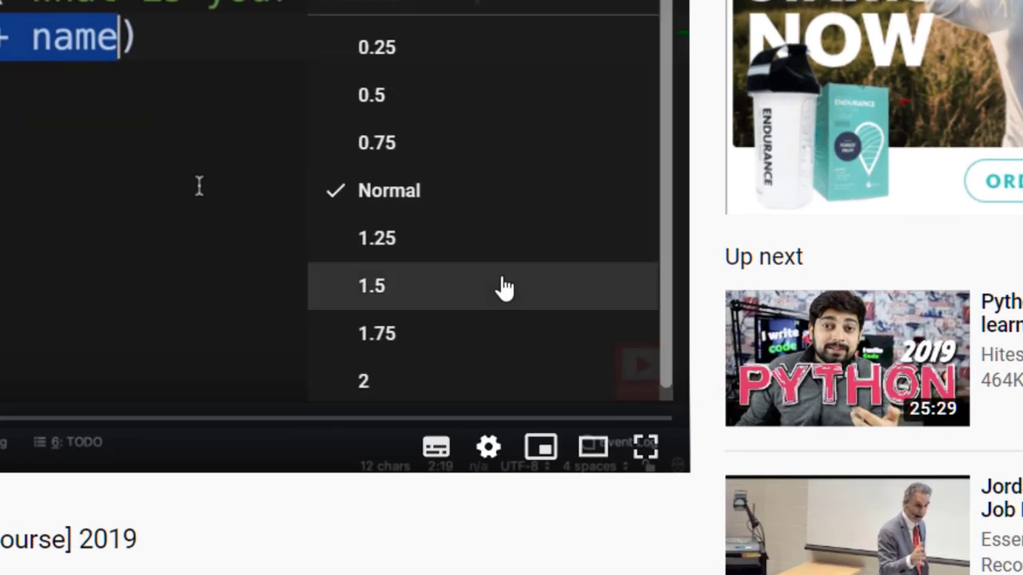
click(449, 294)
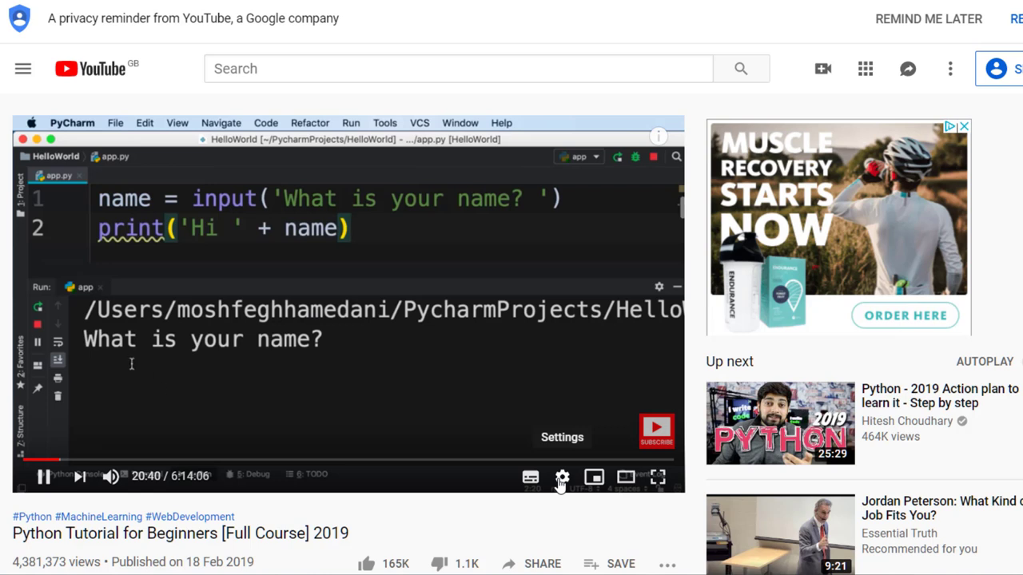
click(561, 479)
click(603, 381)
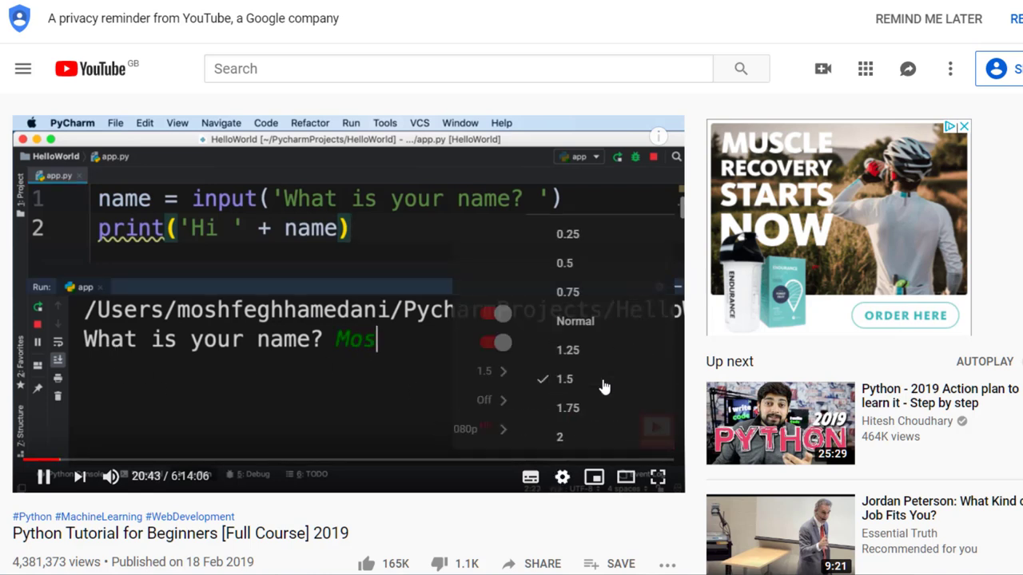
click(509, 434)
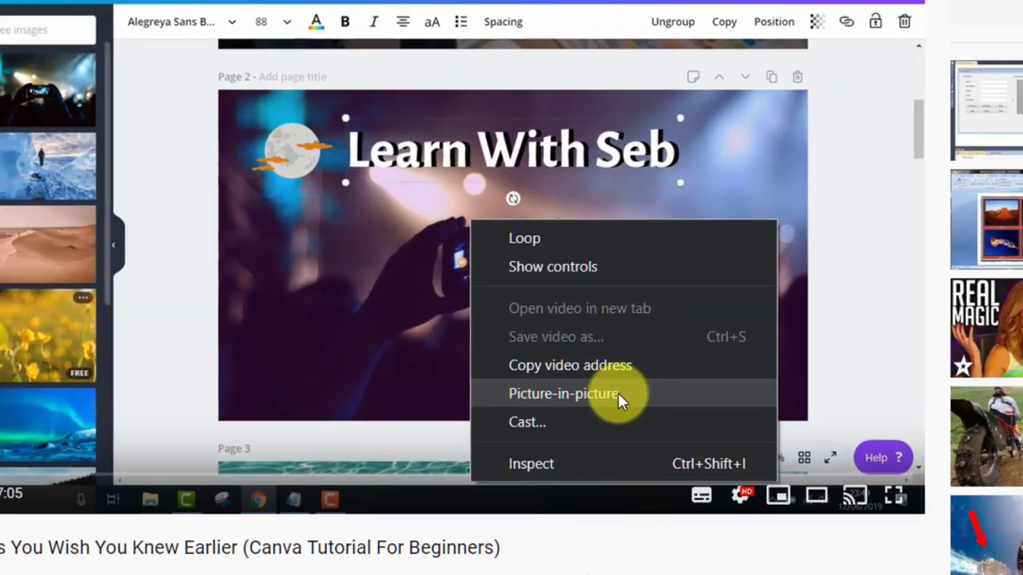
Pop the Canva video into picture-in-picture, minimise Chrome and enlarge the floating video.
click(617, 392)
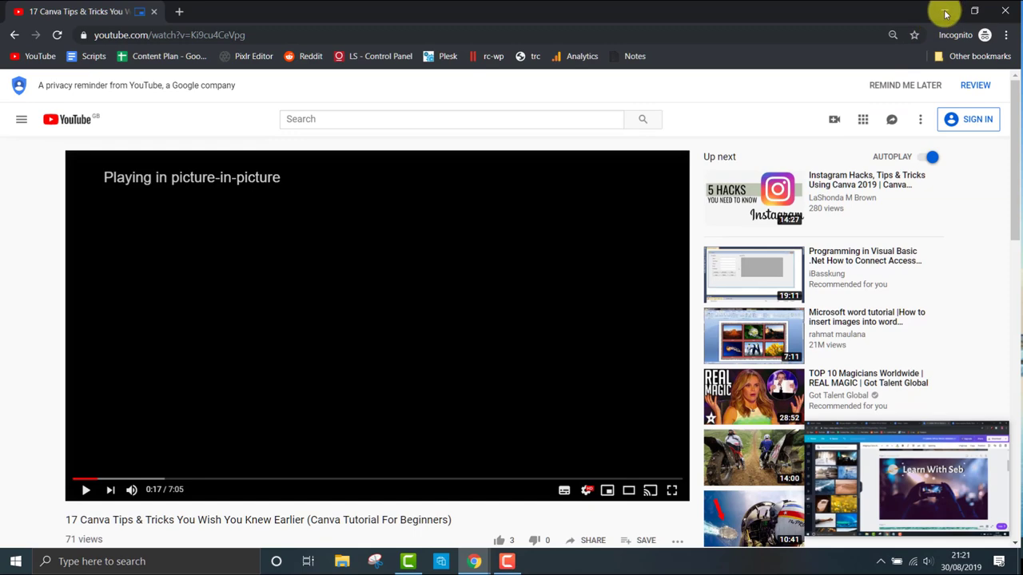
click(945, 13)
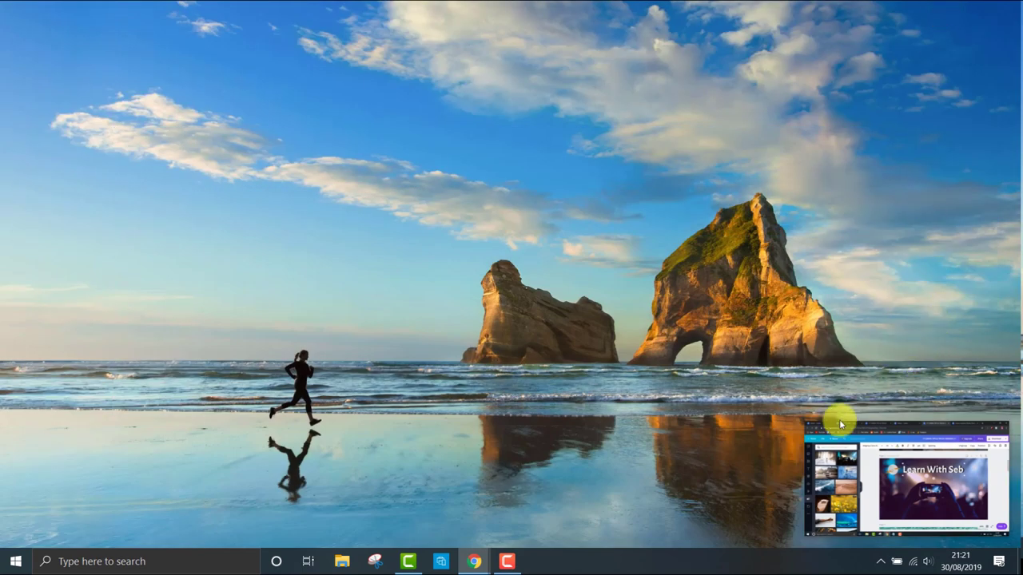
mouse_move(827, 433)
drag(812, 425, 571, 231)
Restore Chrome, open a new tab, move the floating video top-left and minimise Chrome again.
click(474, 561)
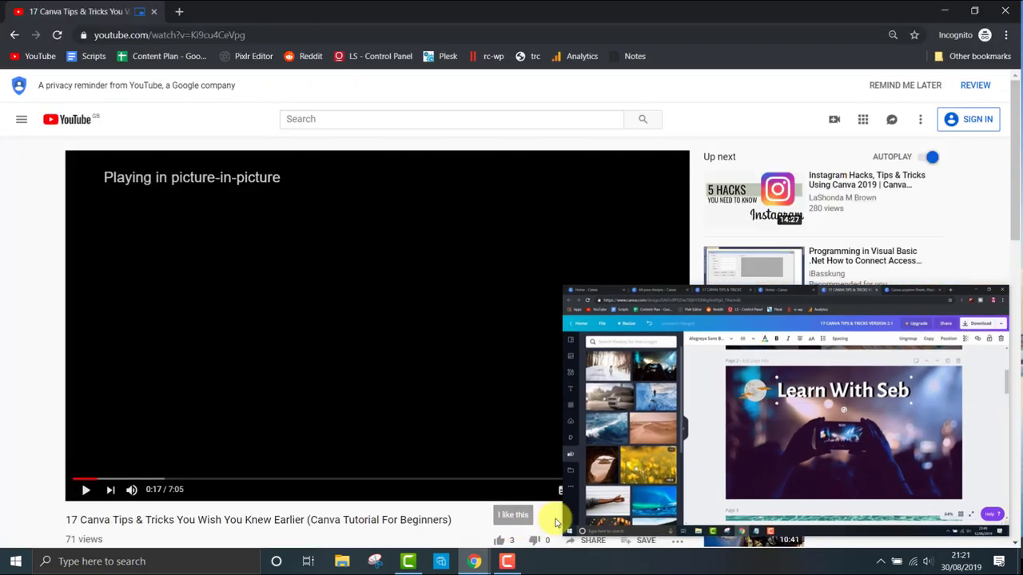
click(179, 11)
drag(622, 320, 146, 66)
click(941, 12)
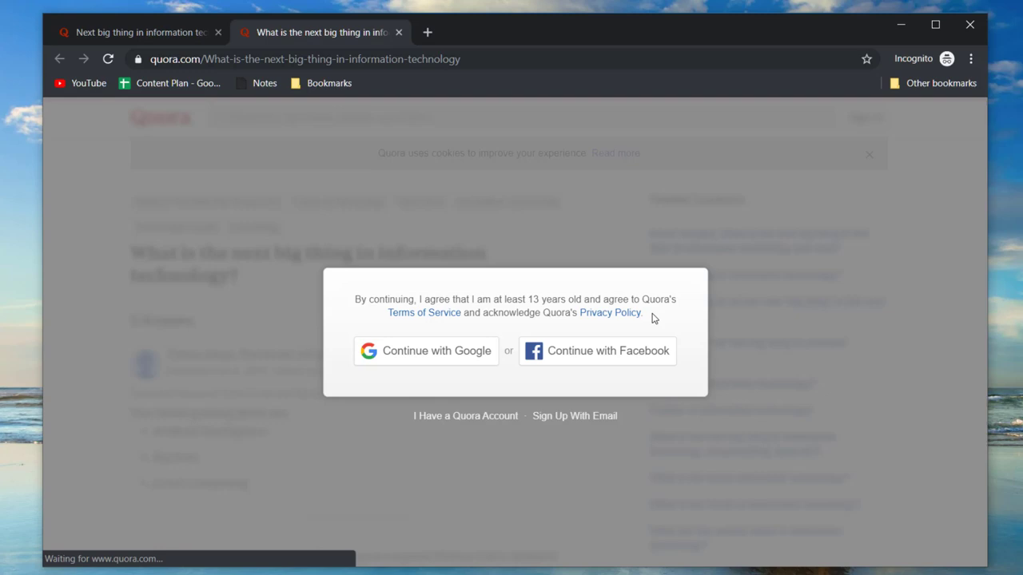
Delete the Quora sign-up dialog element via Inspect and reload the question page.
right_click(485, 220)
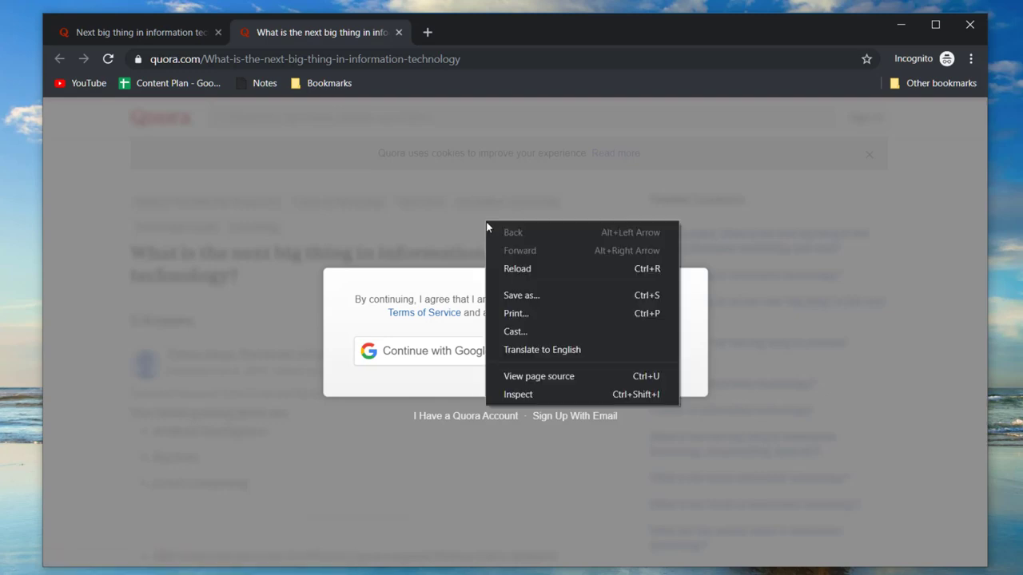
click(548, 390)
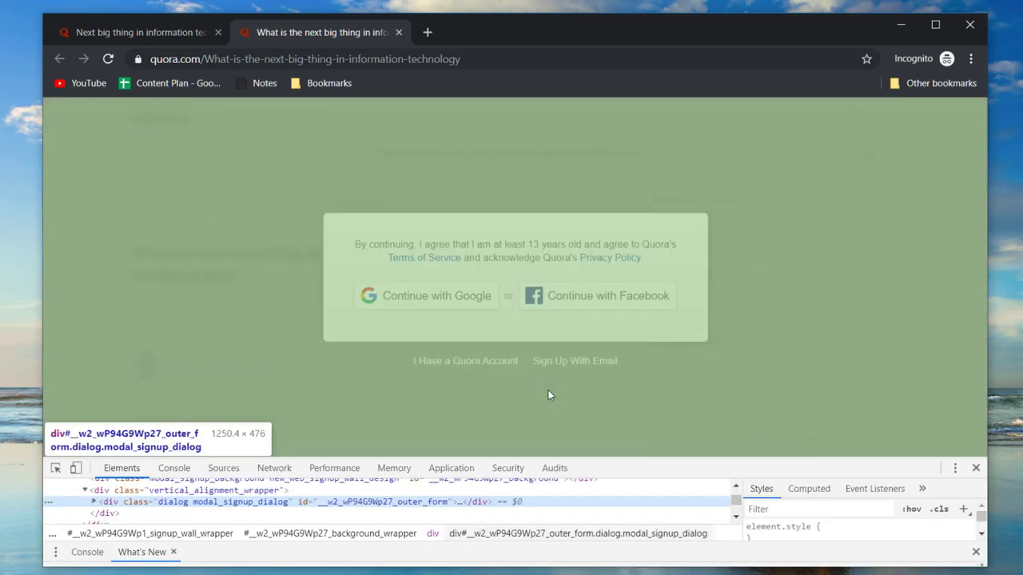
key(Delete)
click(484, 62)
key(Return)
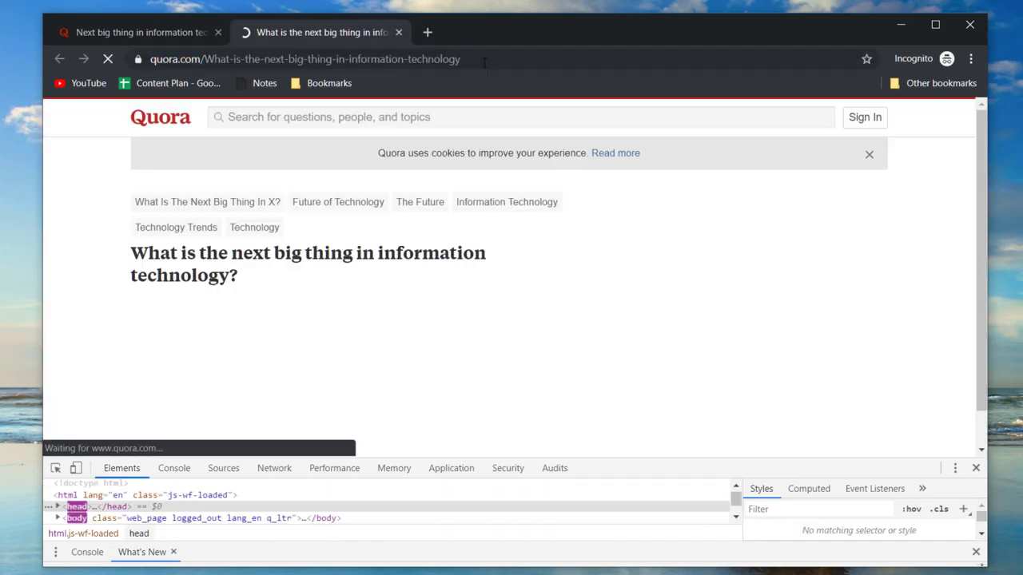
Search the Chrome Web Store for 'hindtheoverlay' and open the Poper Blocker extension page.
scroll(548, 320, down, 15)
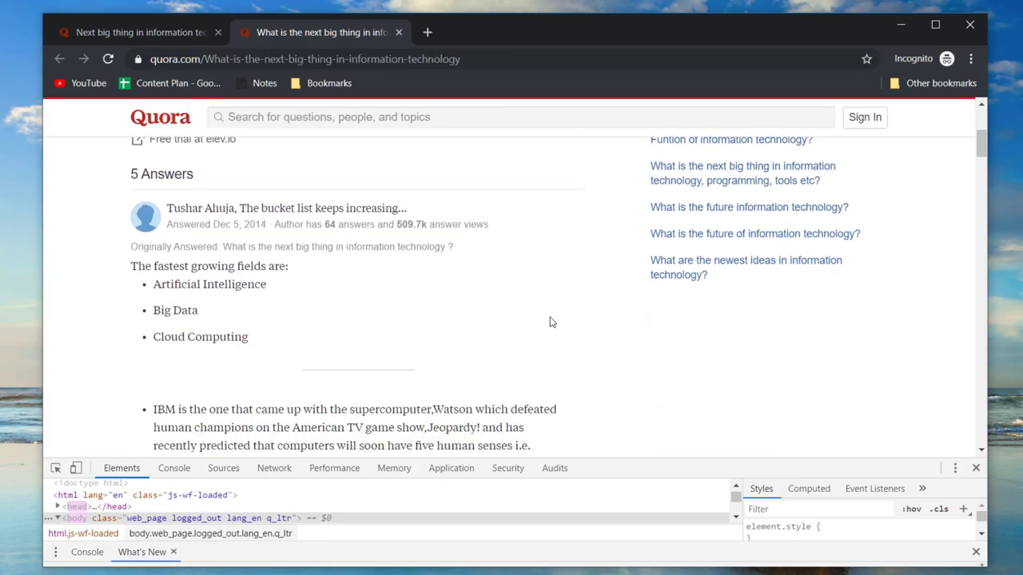
scroll(550, 322, down, 15)
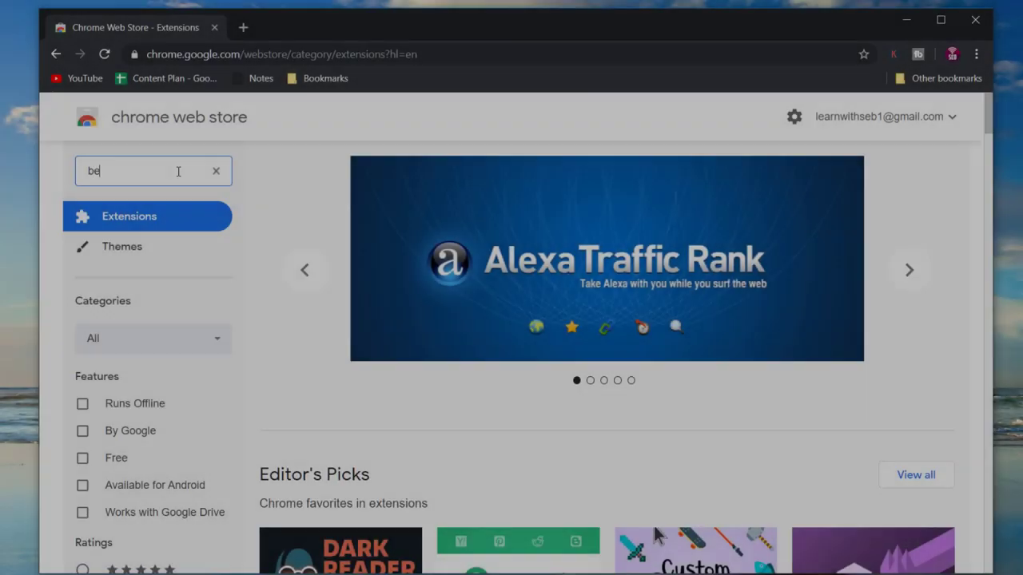
text(hindtheoverlay)
key(Return)
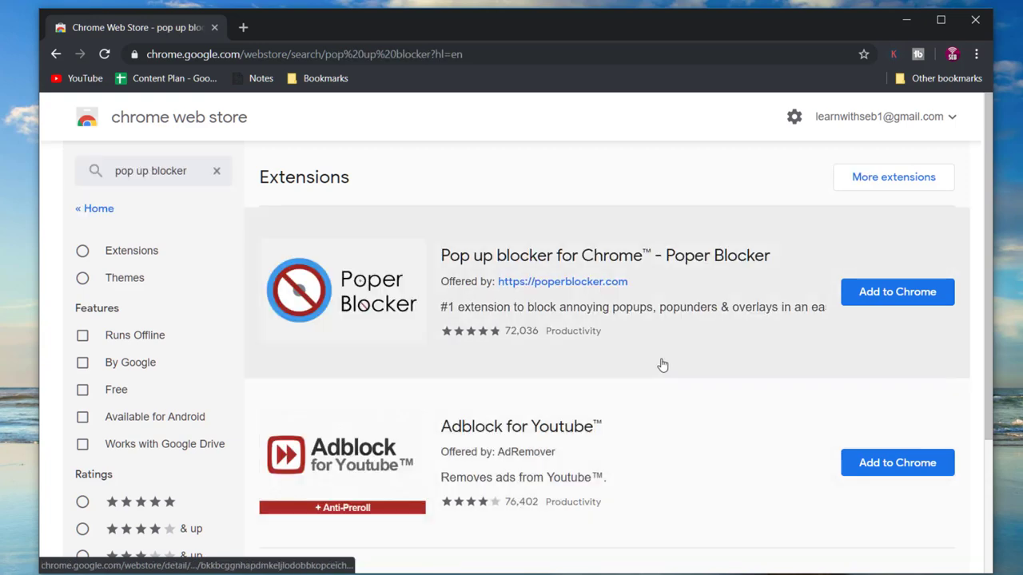
click(505, 256)
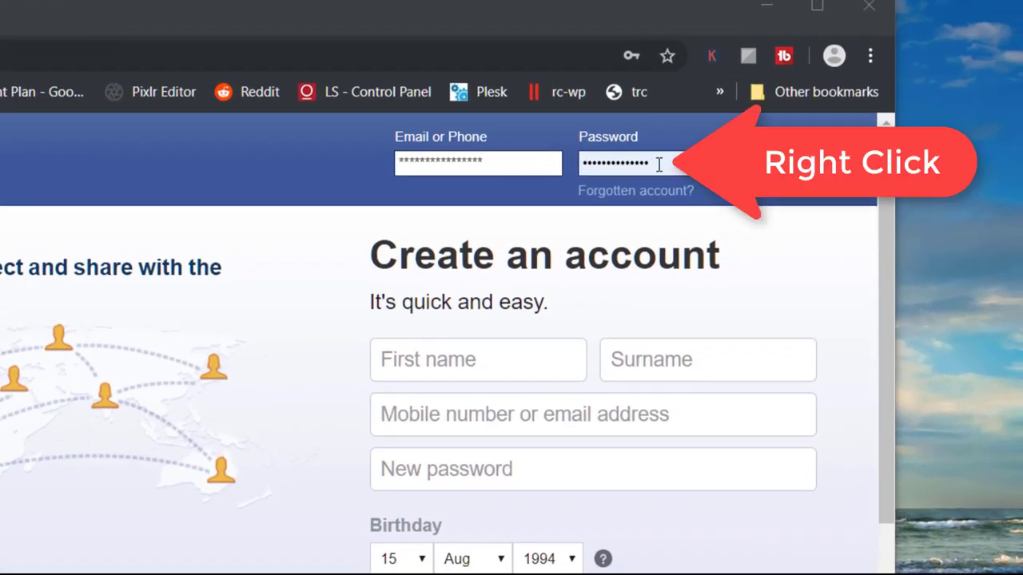
Change the Facebook Password input's type from password to text in DevTools.
right_click(621, 162)
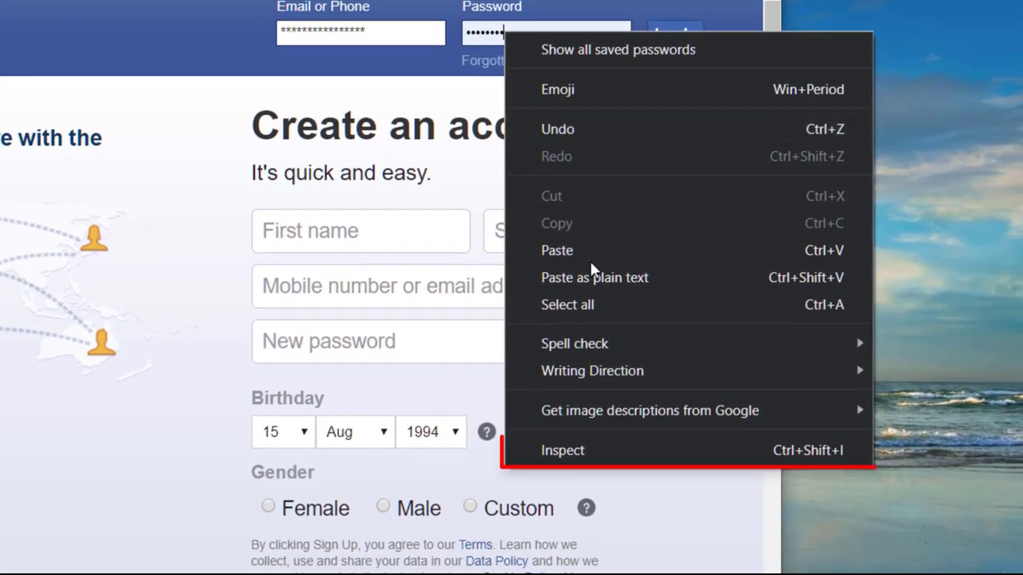
click(572, 448)
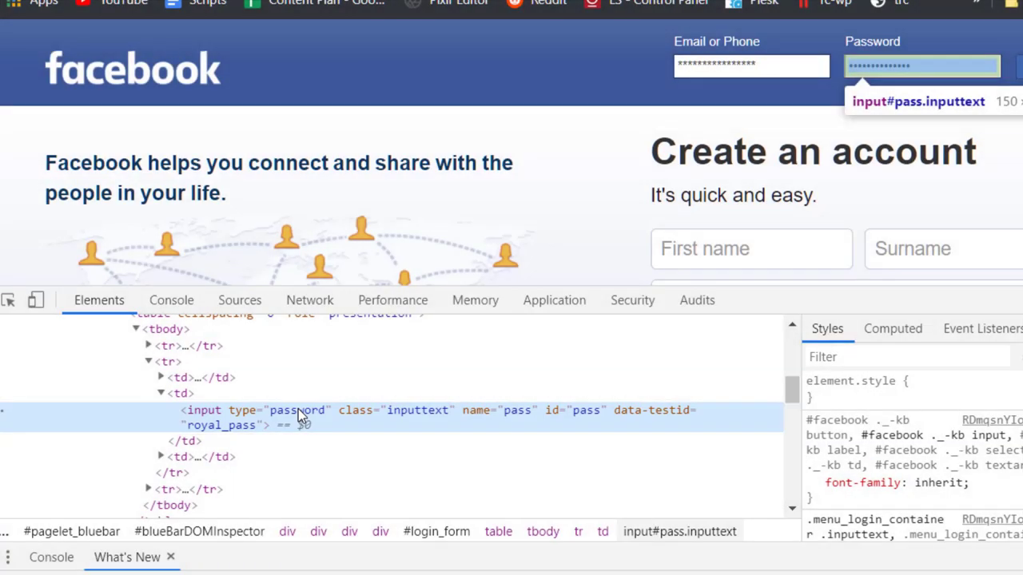
double_click(298, 409)
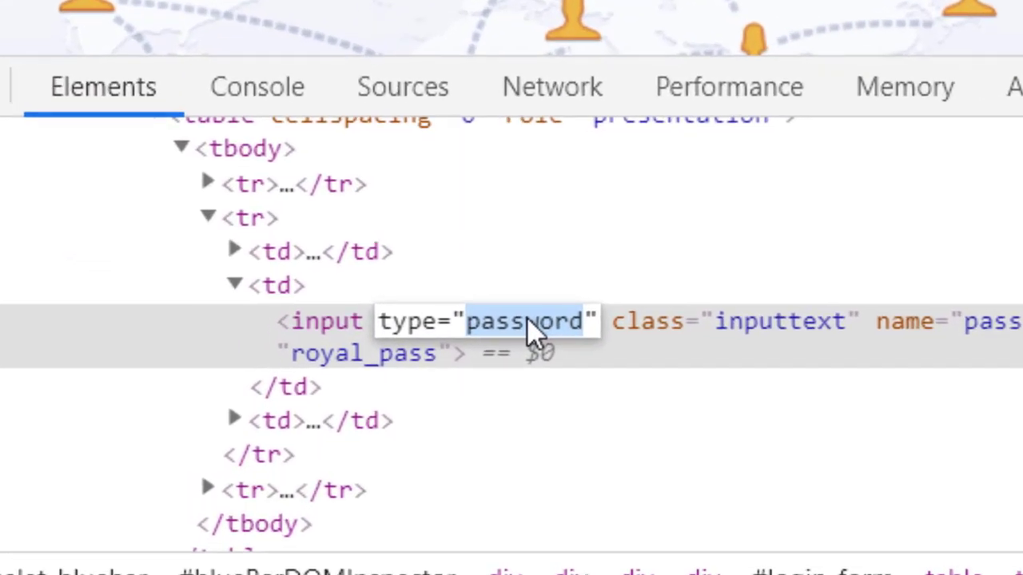
text(text)
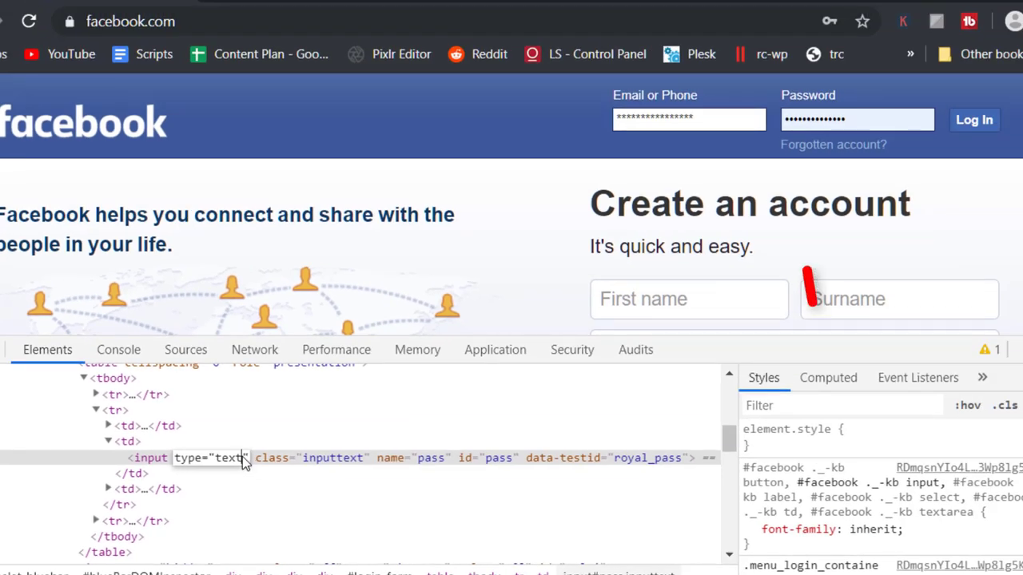
key(Return)
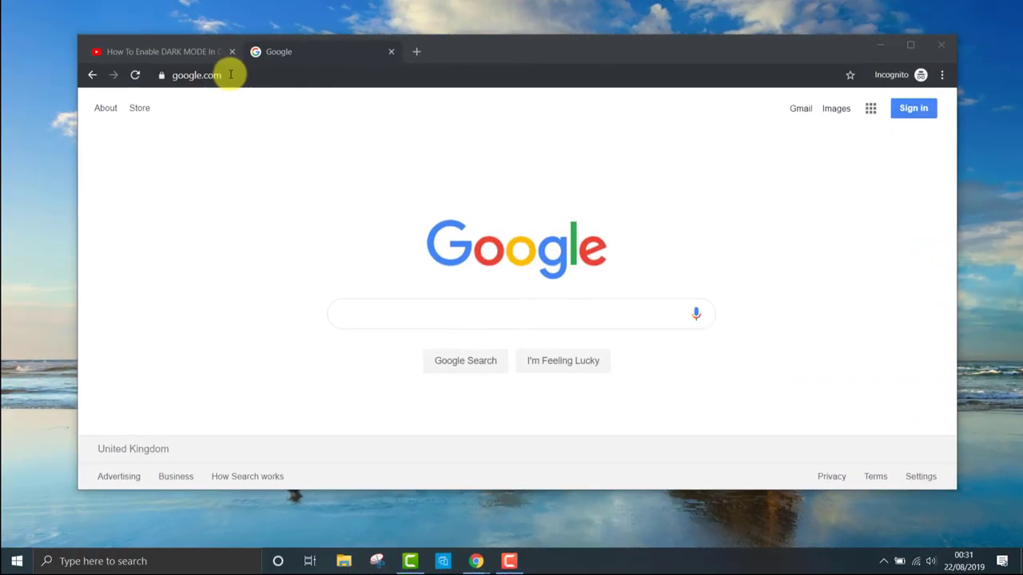
Search Google for haveibeenpwned and open the Have I Been Pwned site.
click(466, 321)
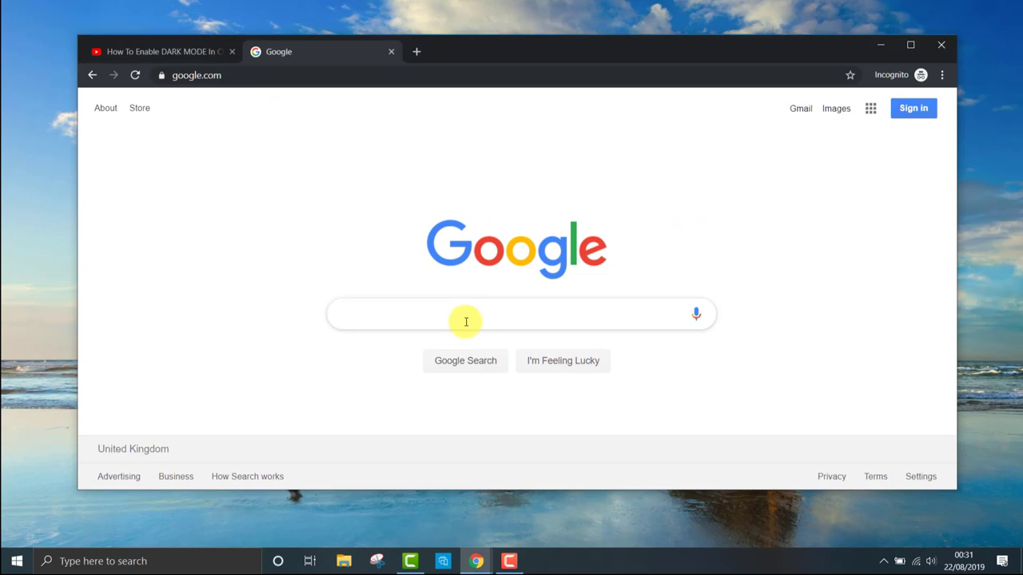
text(haveibeen)
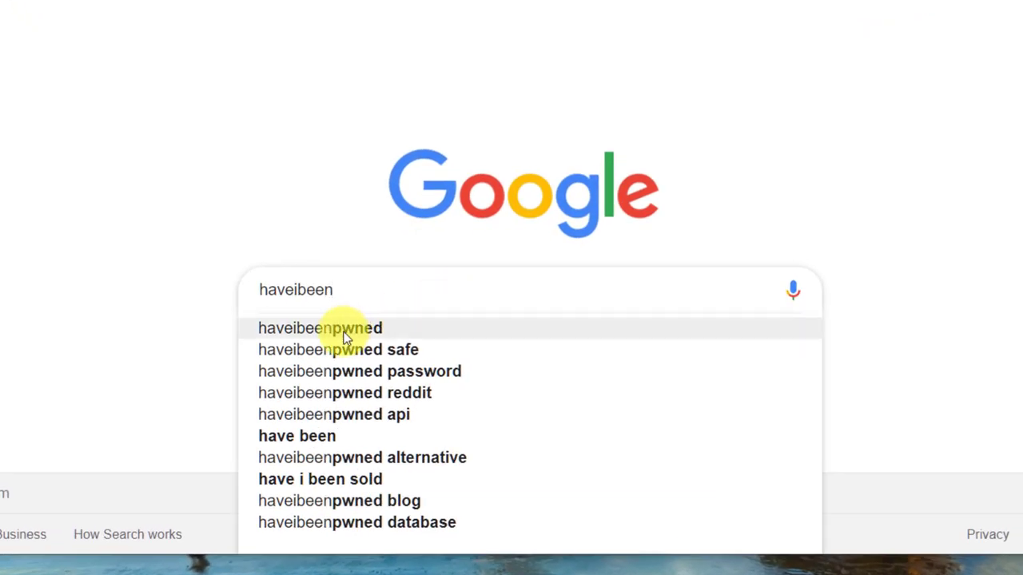
click(344, 328)
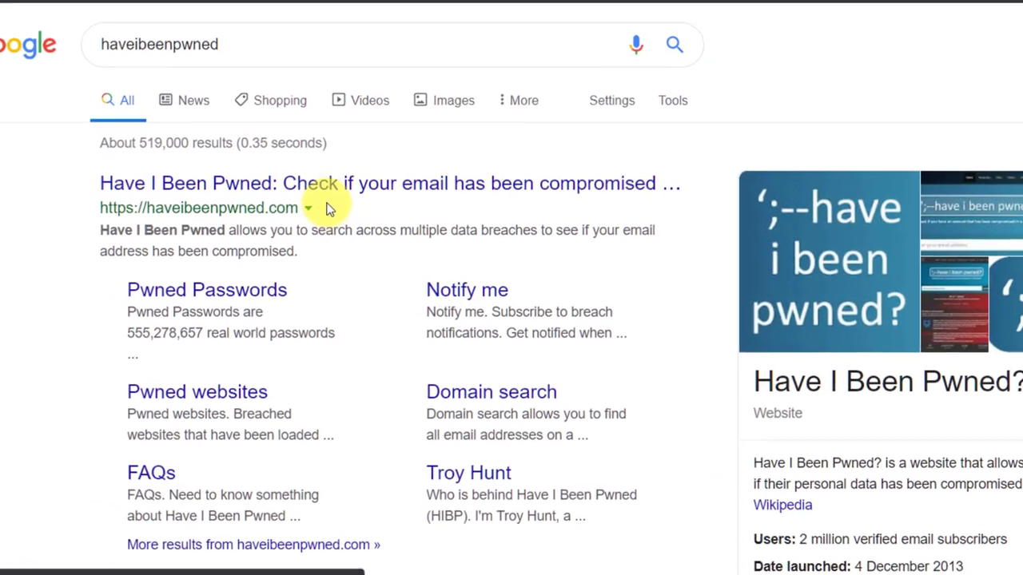
click(395, 215)
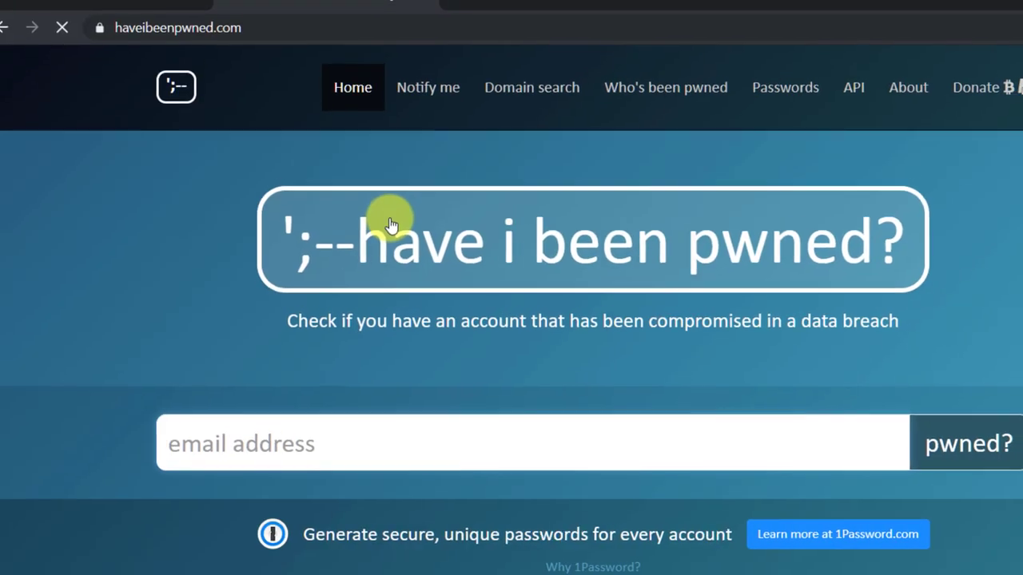
Check a simple e-mail address, which shows breaches on 144 sites.
click(458, 440)
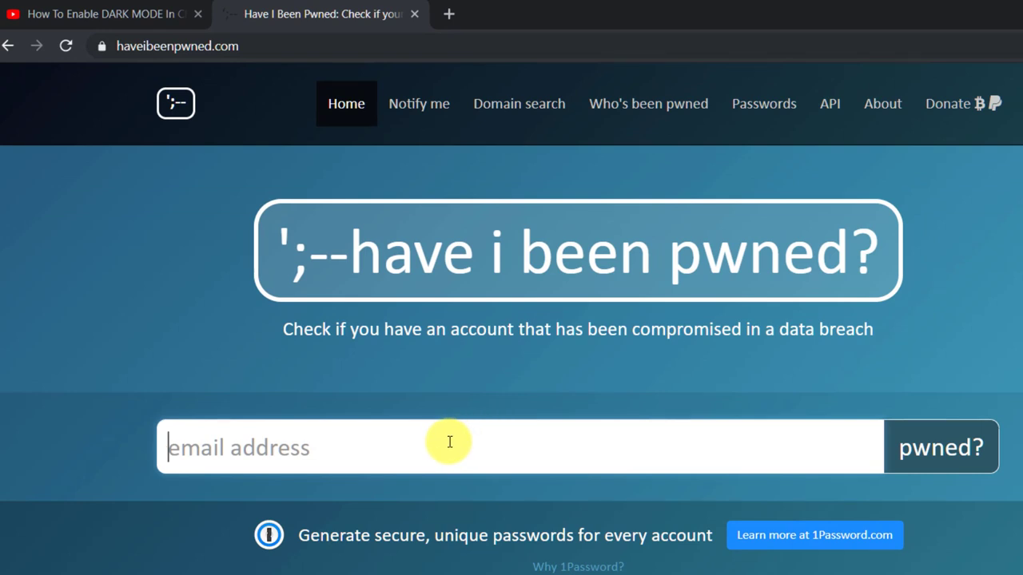
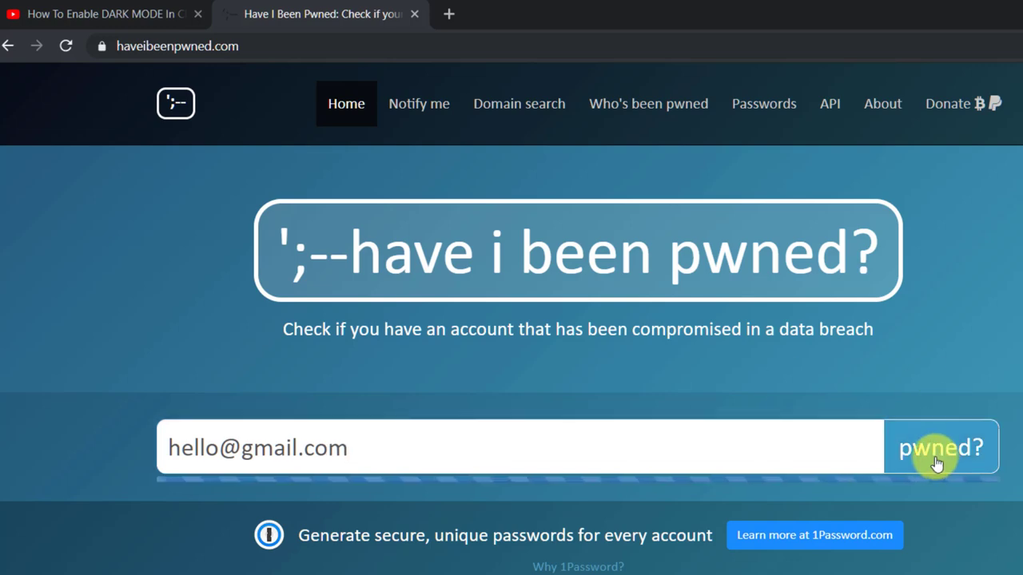
click(936, 442)
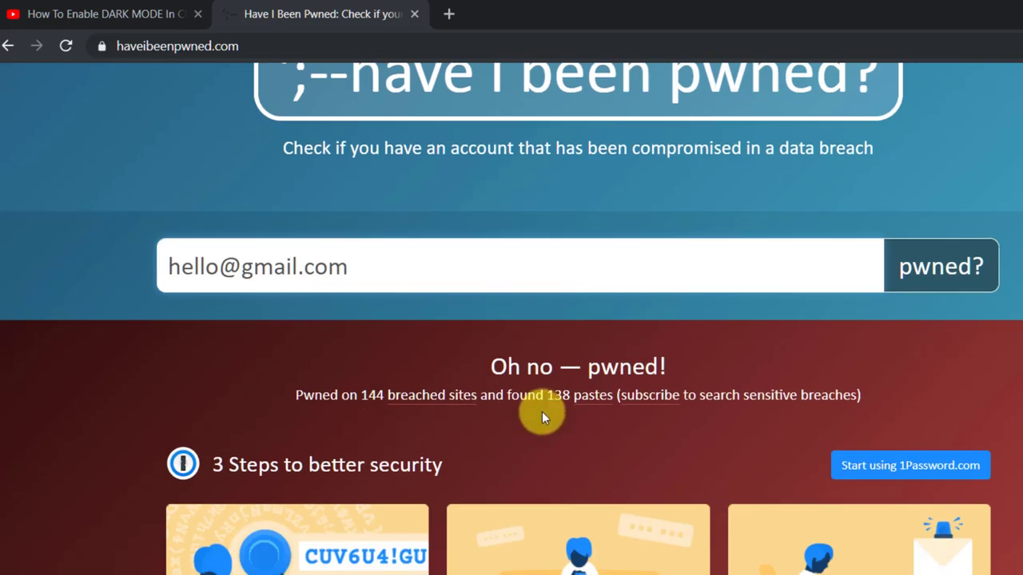
scroll(616, 406, down, 10)
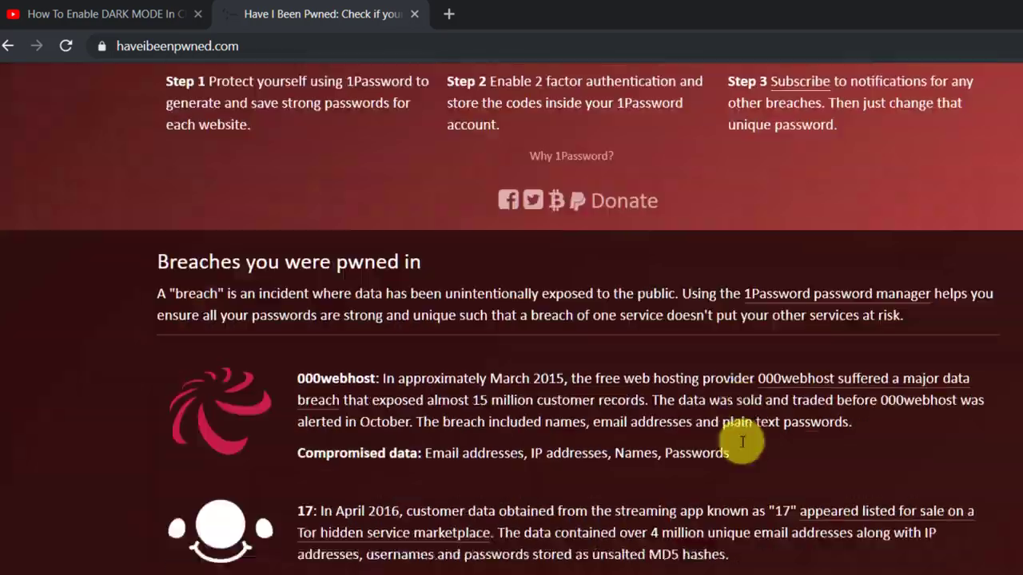
scroll(356, 420, down, 20)
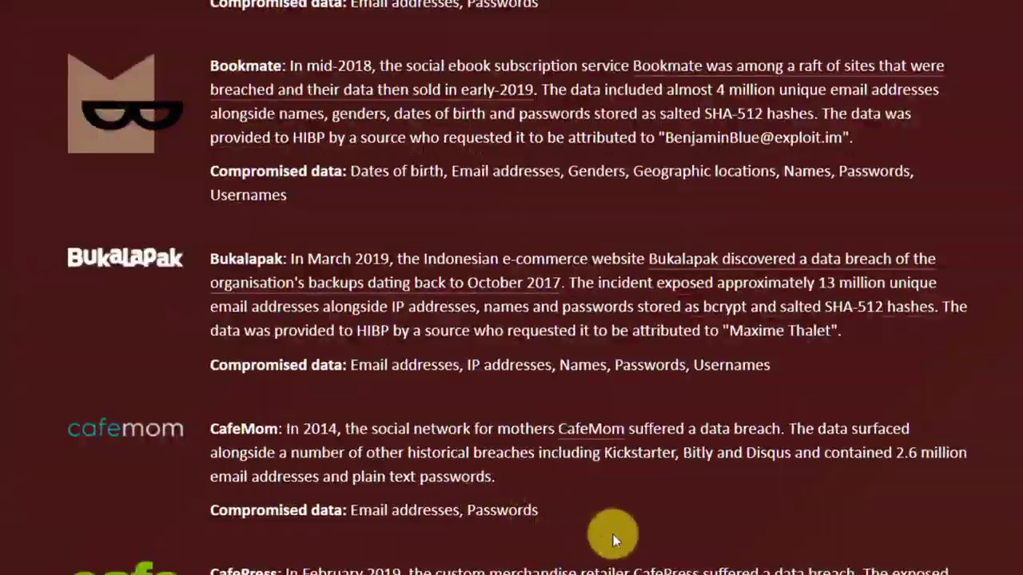
scroll(468, 267, up, 1)
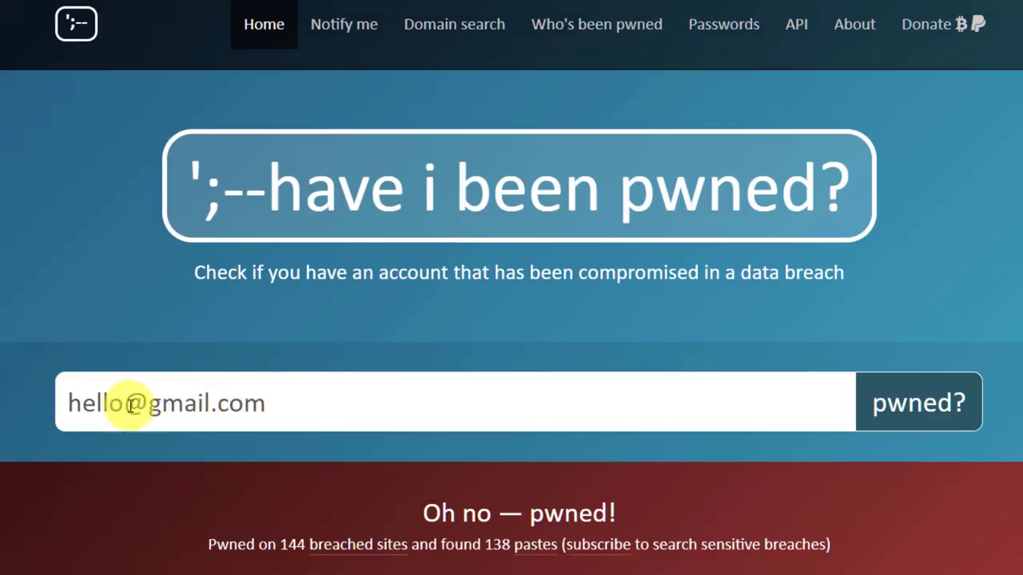
Append random characters to the address and recheck it, showing no pwnage found.
click(124, 404)
text(dghsjkghfkg)
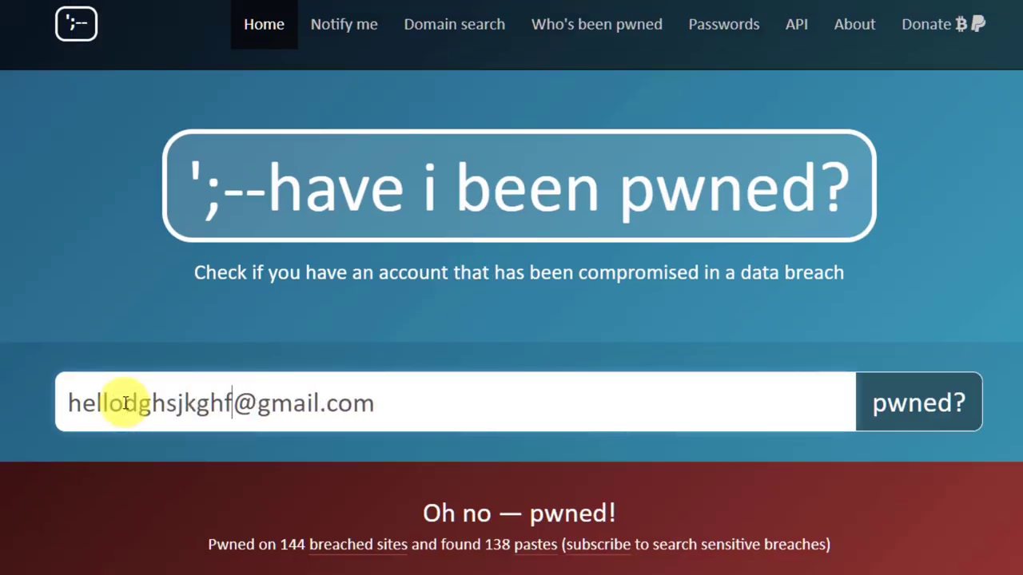
click(929, 416)
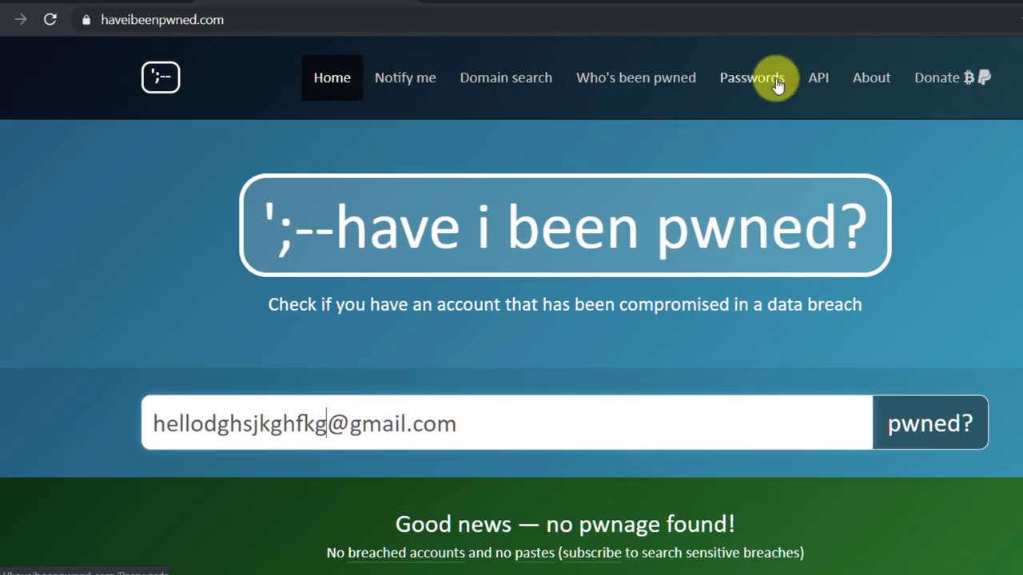
On Pwned Passwords, check a short password (seen 3,730,471 times), then a longer unfound one.
click(768, 87)
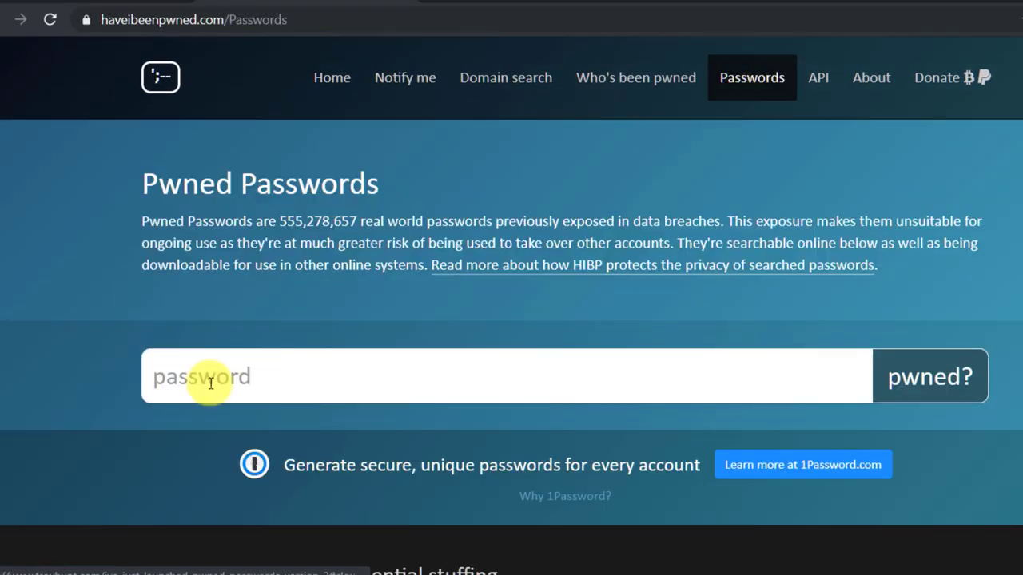
click(283, 376)
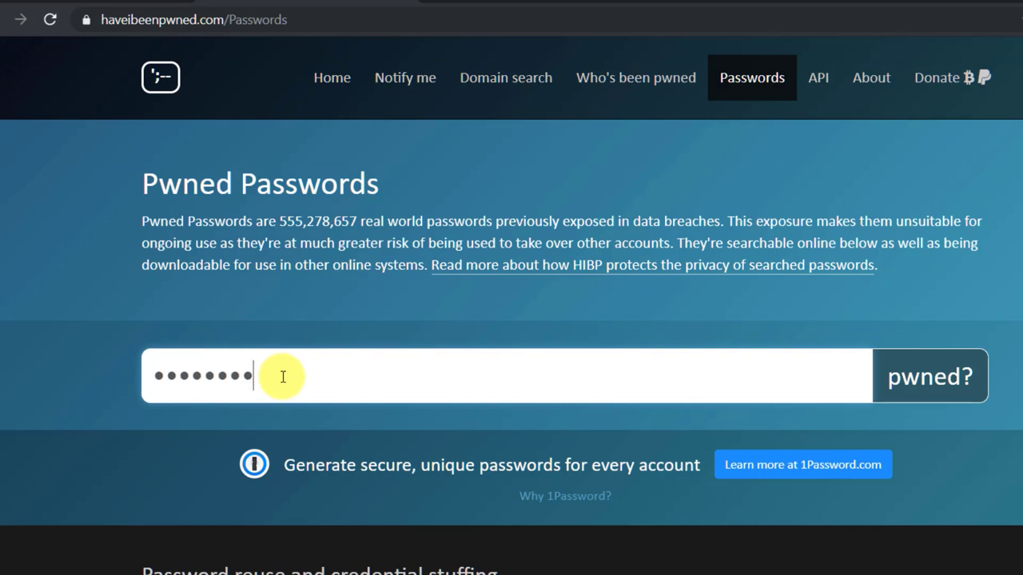
click(923, 380)
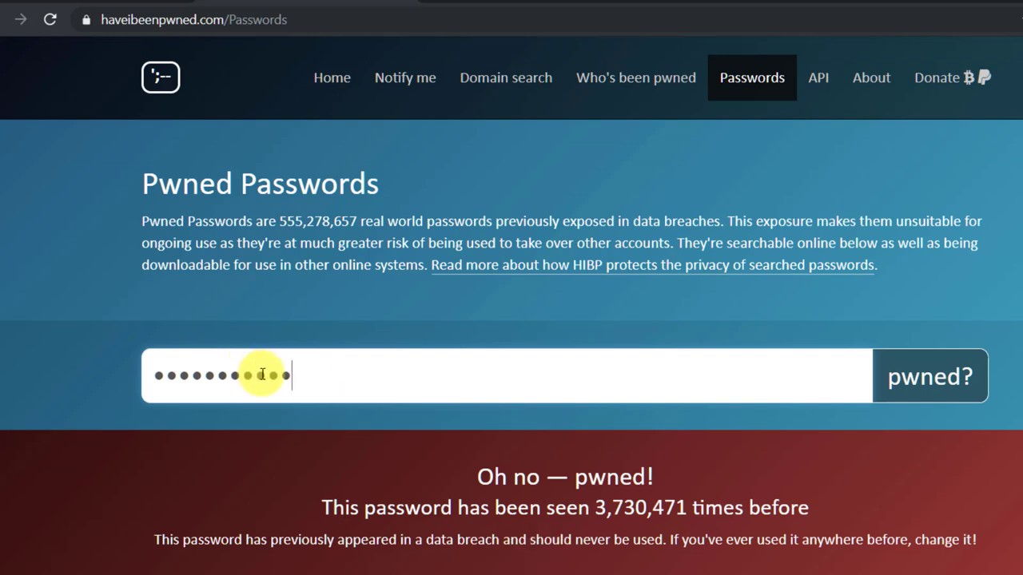
text(••)
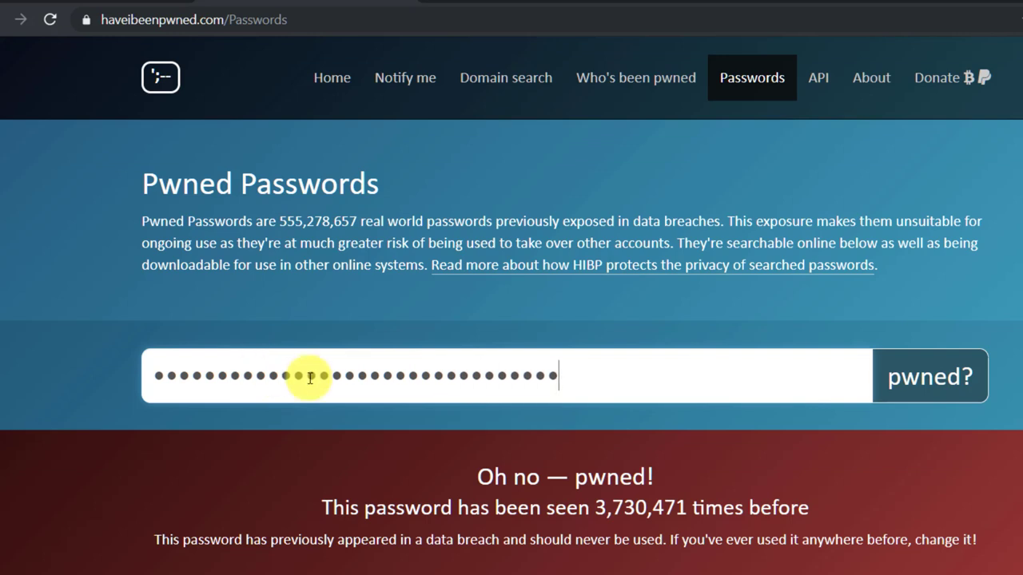
click(921, 391)
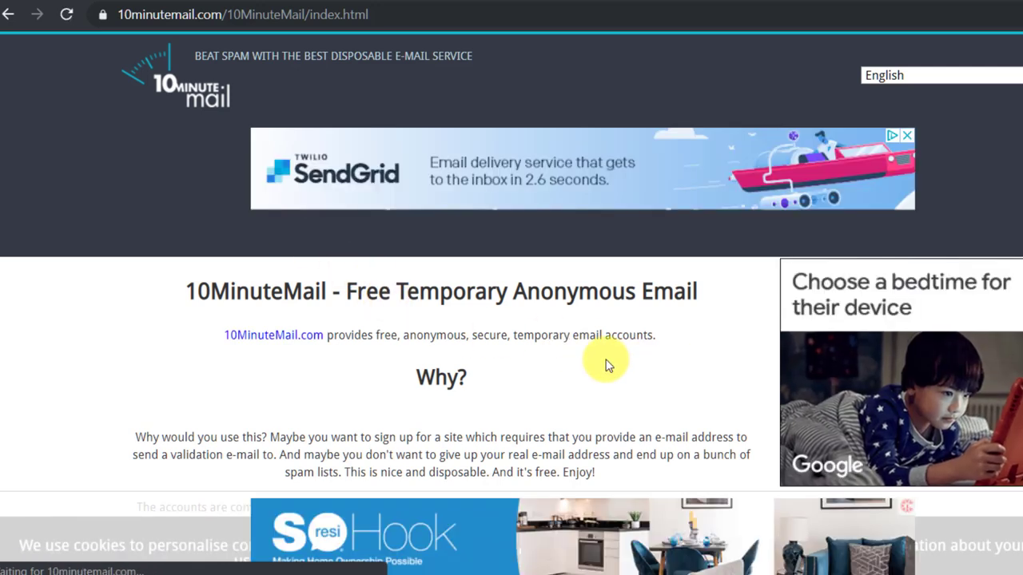
Scroll down 10 Minute Mail to the generated temporary address and select it.
scroll(559, 361, down, 1)
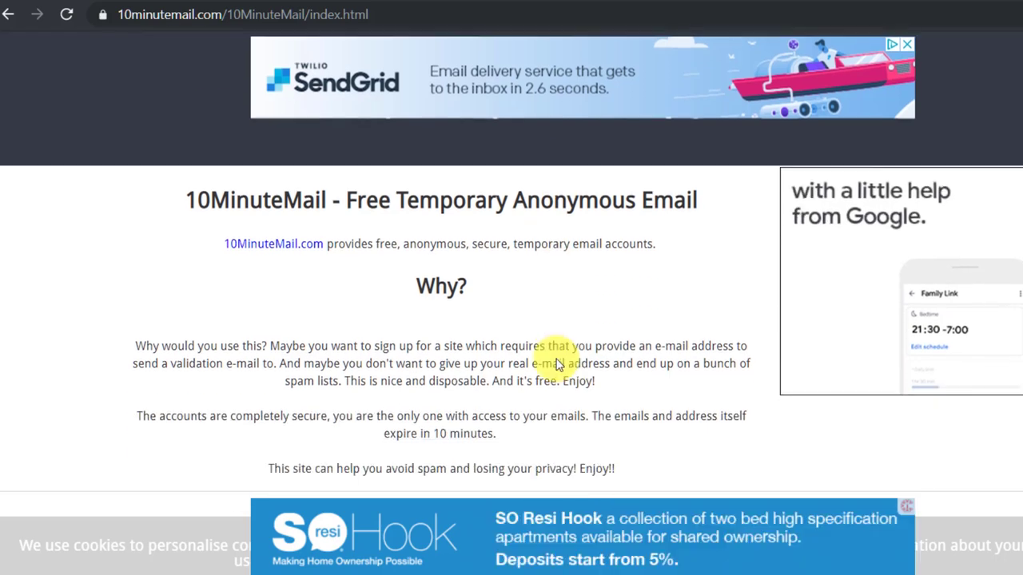
scroll(560, 363, down, 2)
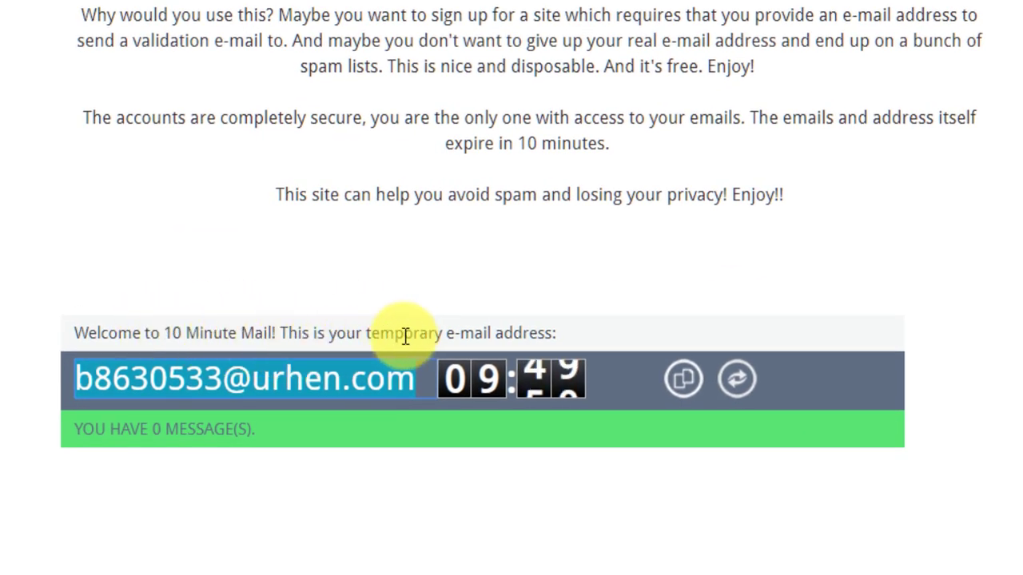
drag(76, 379, 346, 382)
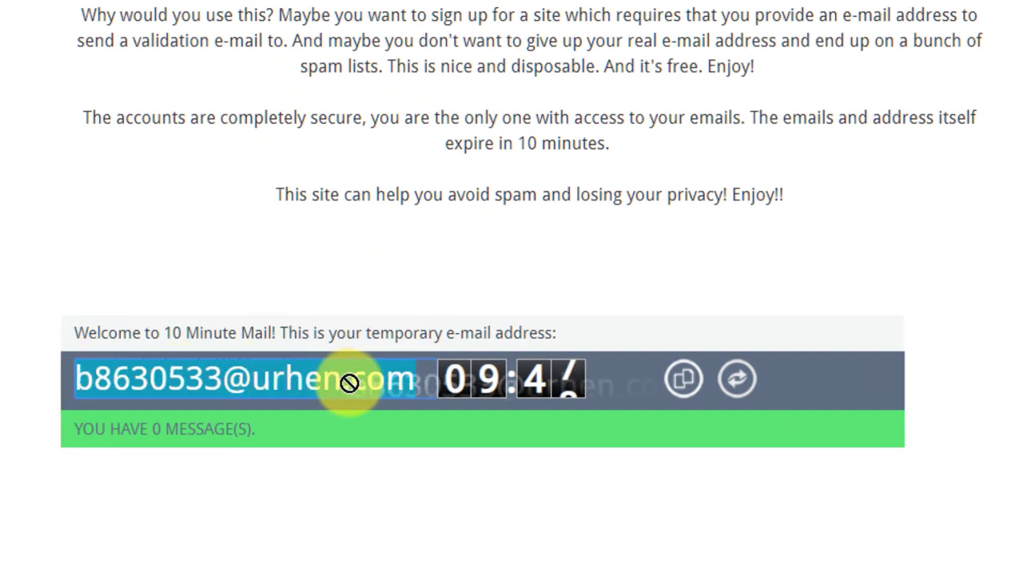
scroll(616, 292, down, 2)
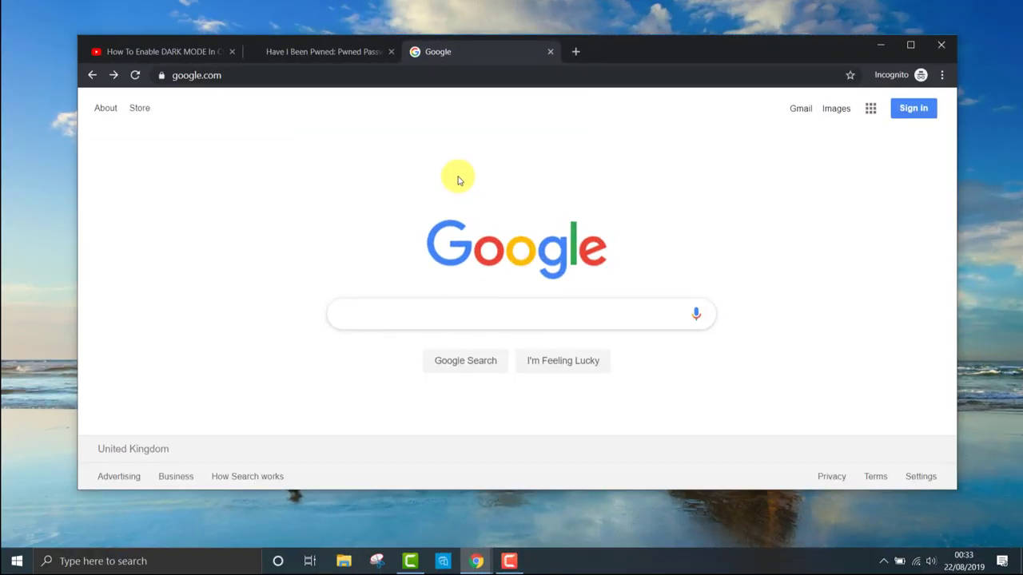
Search Google for namecheckr, open it and check the name 'technews'.
text(namechec)
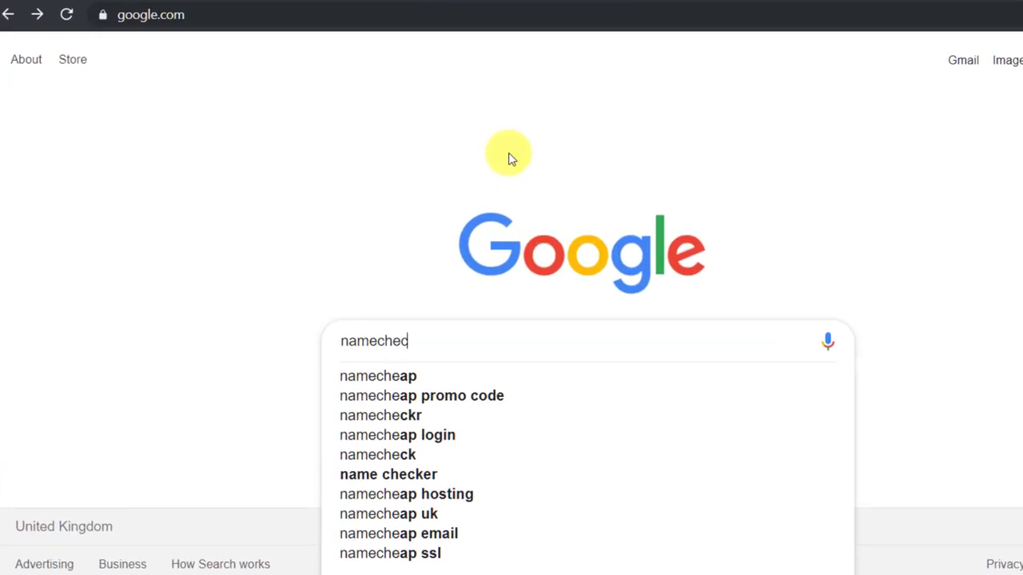
text(kr)
key(Return)
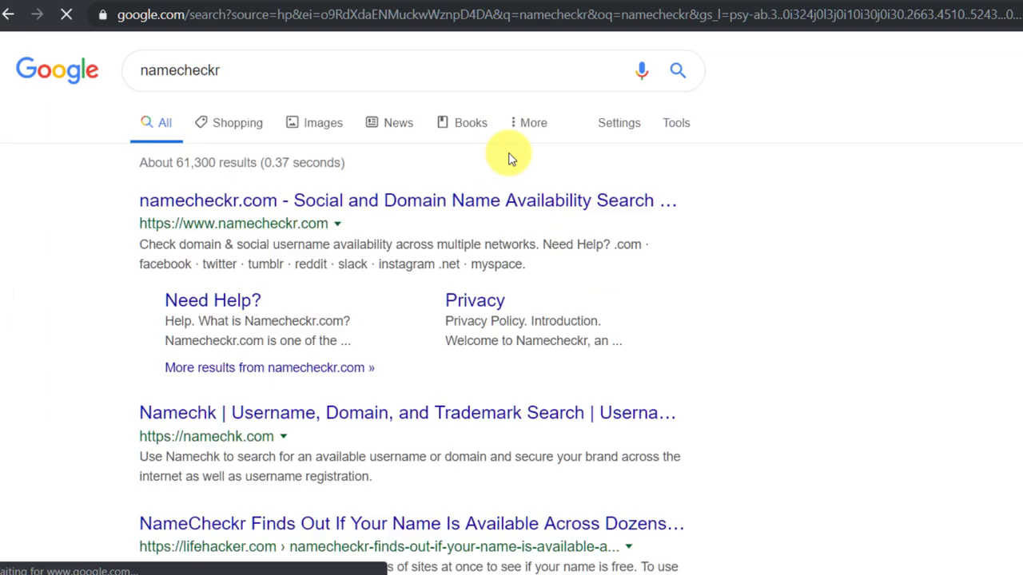
click(393, 205)
text(techn)
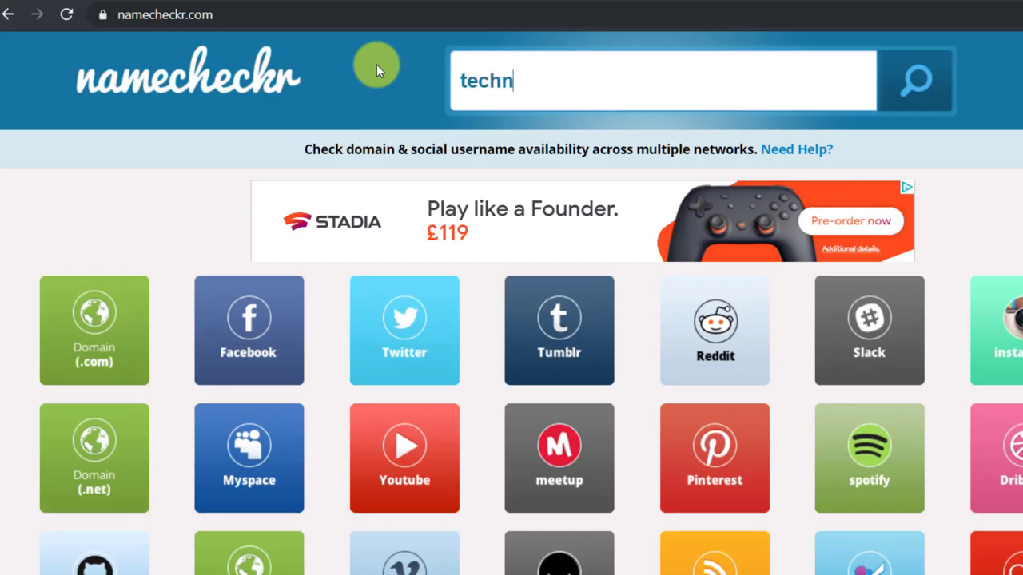
text(ews)
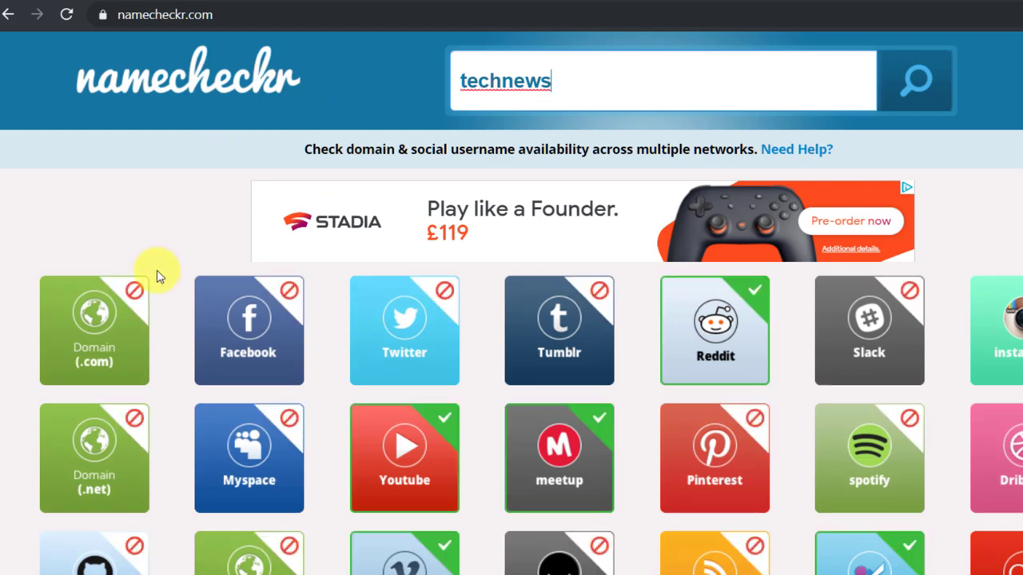
key(alt+Left)
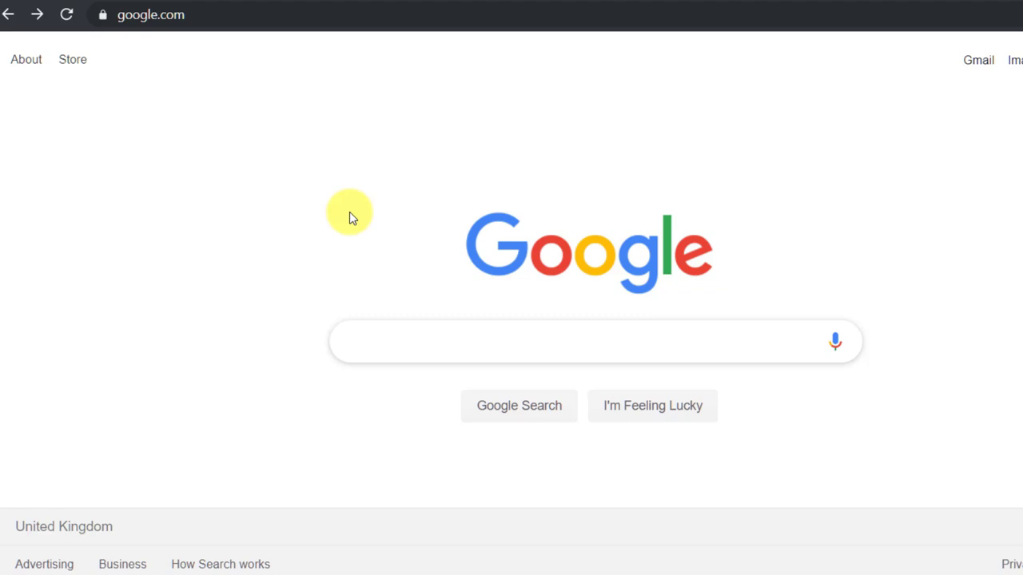
On Lean Domain Search, find domains for 'techtips' and open TechtipsDirect.com's registration options.
text(leandomain)
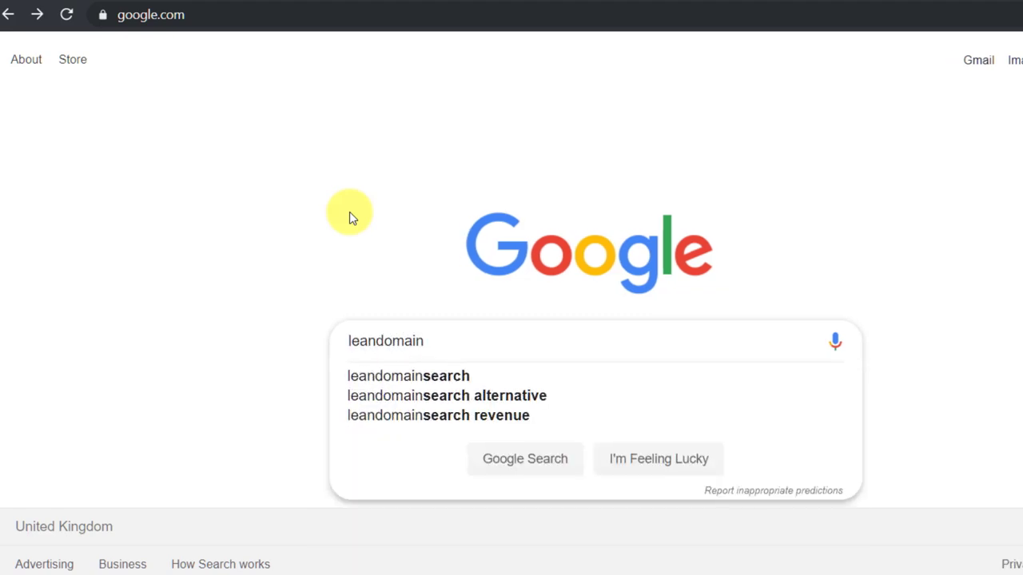
click(402, 376)
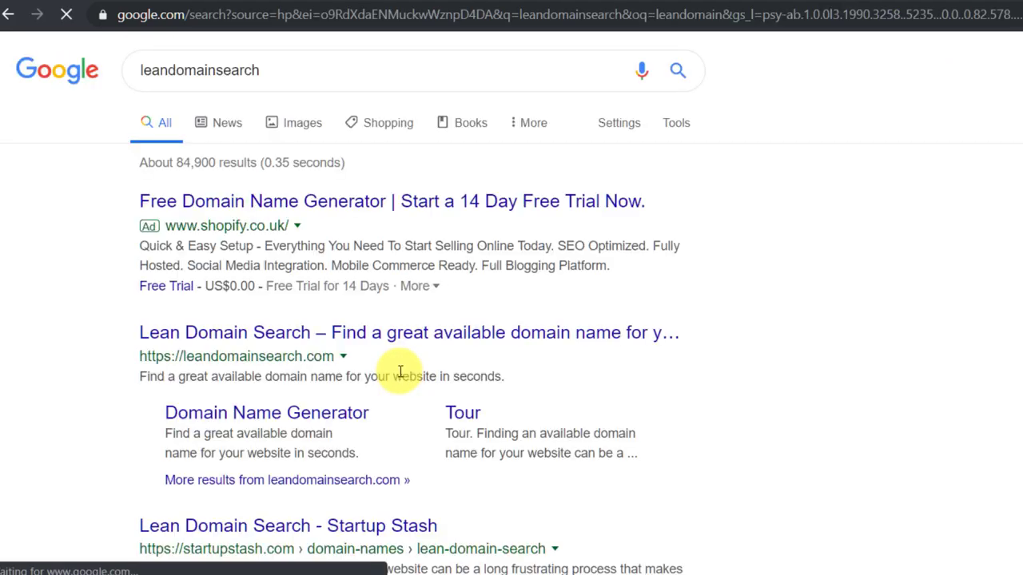
click(342, 344)
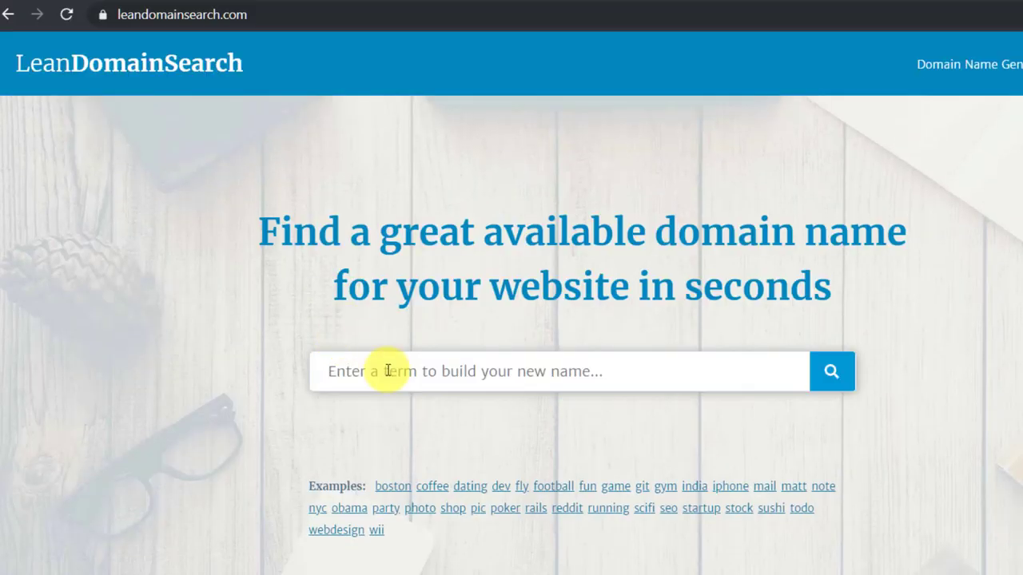
click(388, 371)
text(techtips)
click(832, 373)
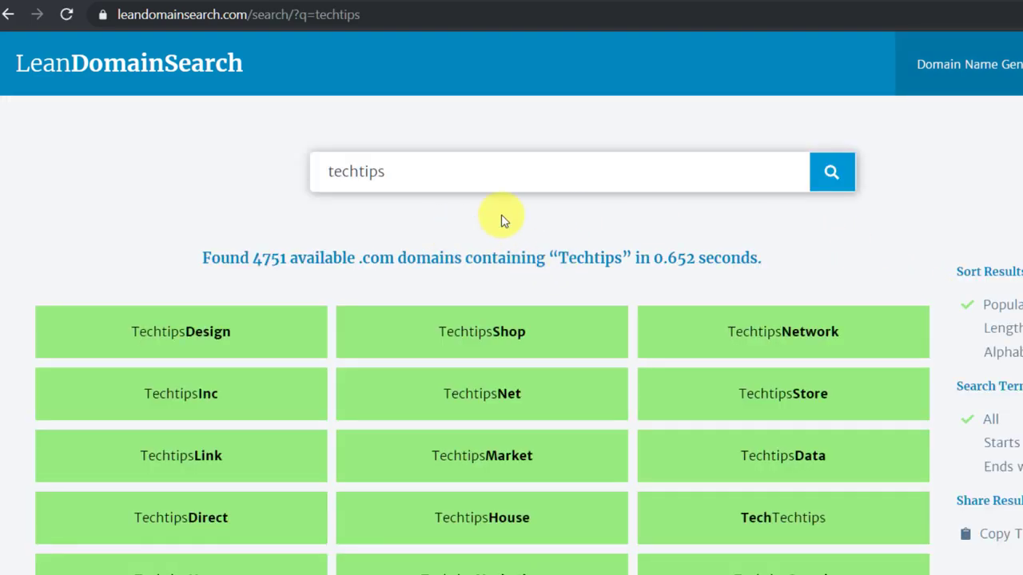
scroll(559, 231, down, 2)
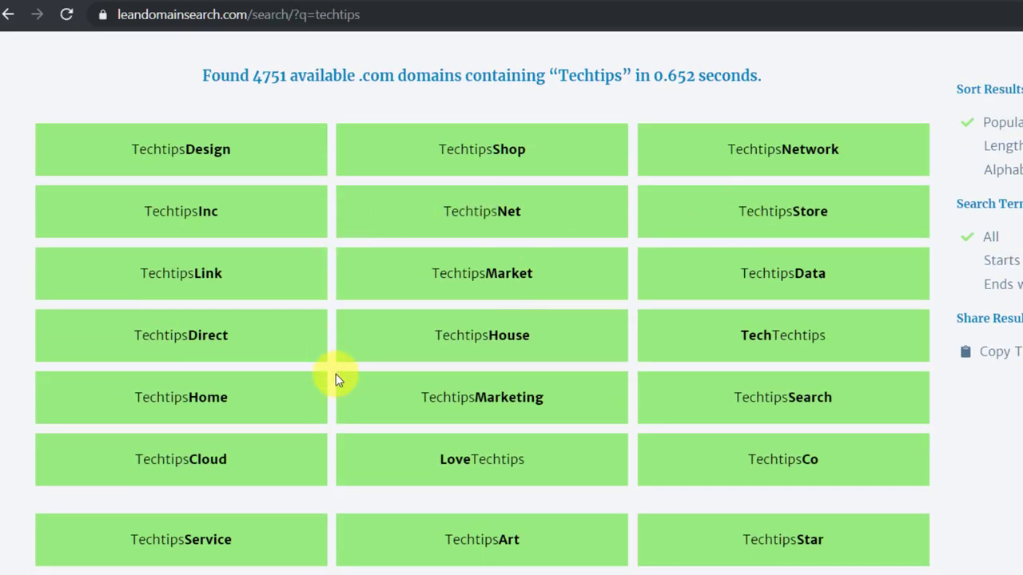
click(229, 342)
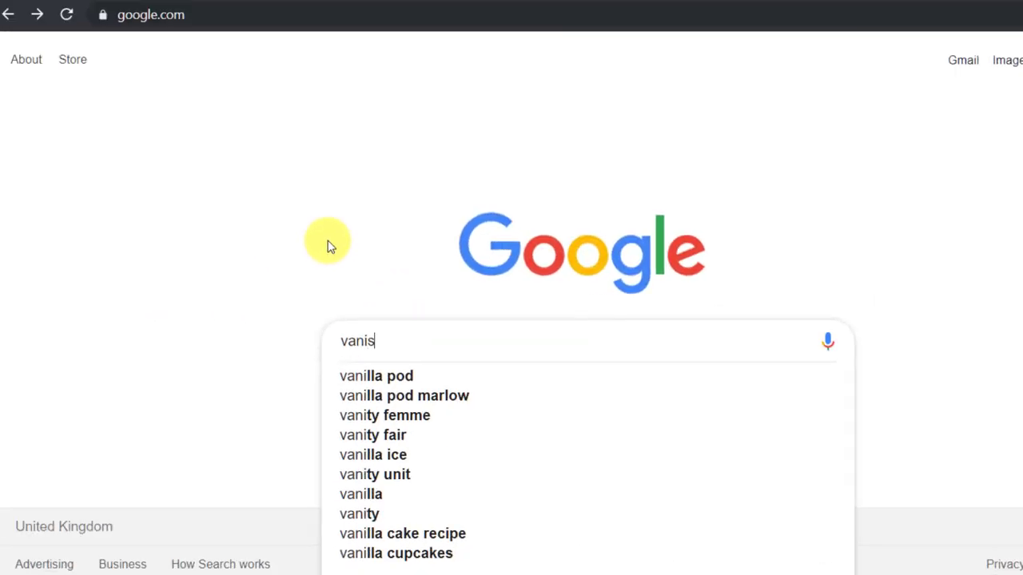
Search vanishlist, open the Vanish site and show its 'vanish off facebook' instructions.
text(t)
key(Return)
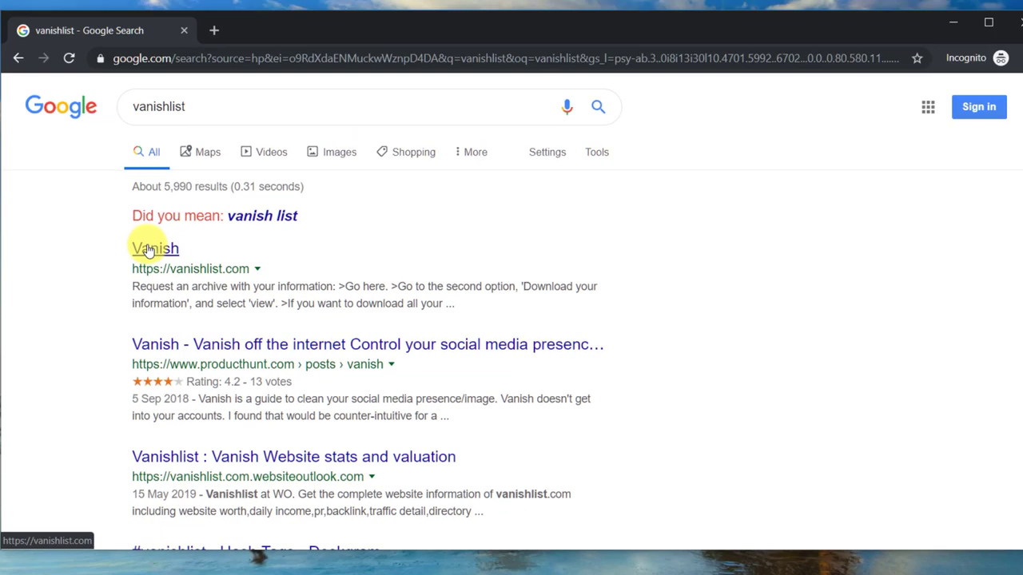
click(148, 250)
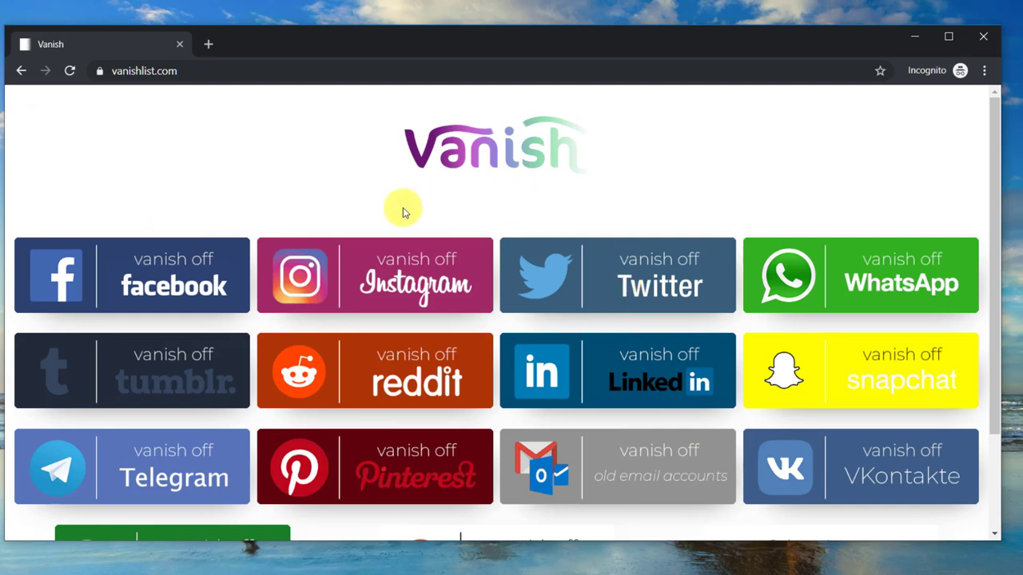
click(189, 273)
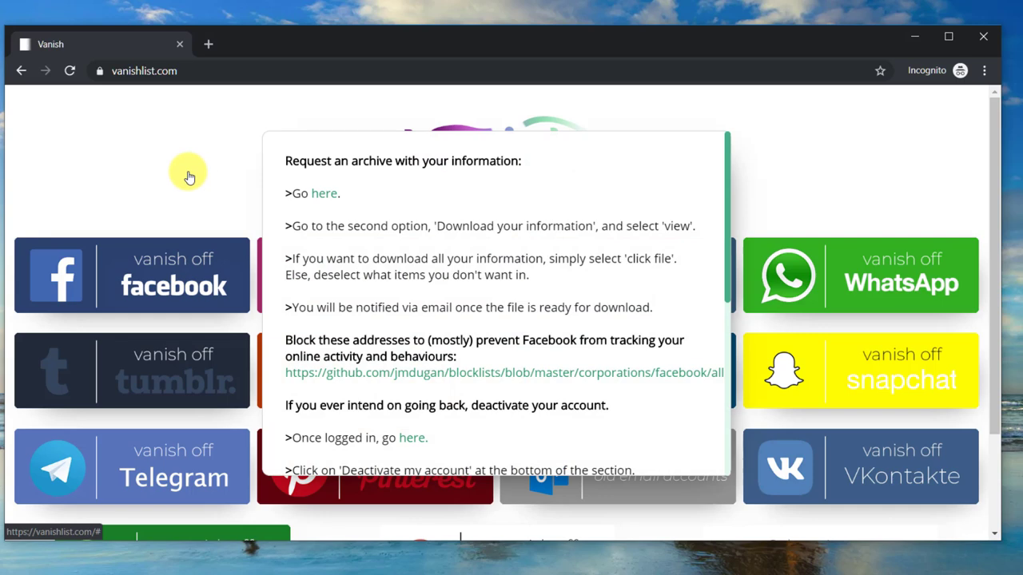
scroll(460, 344, down, 2)
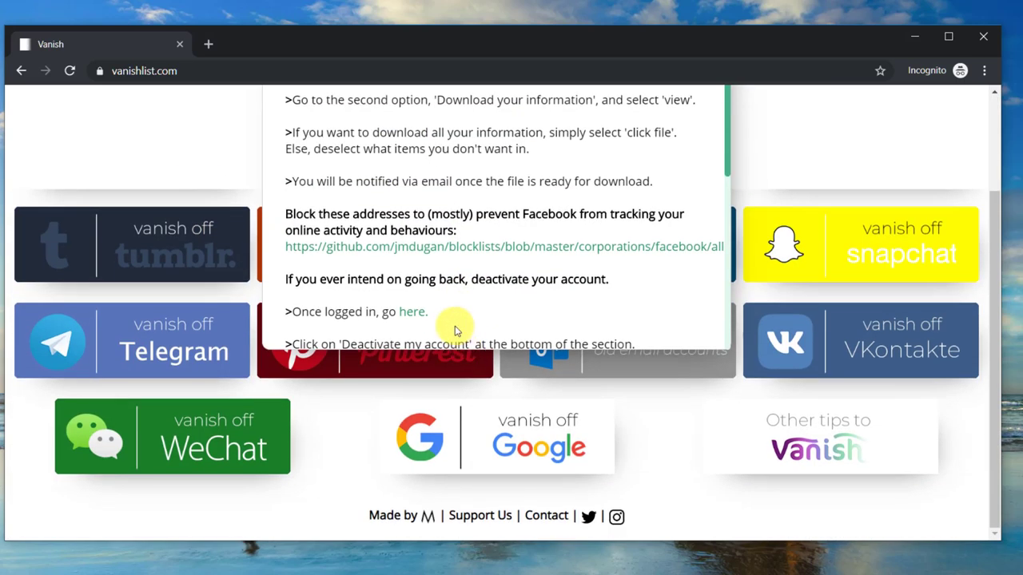
scroll(456, 331, up, 2)
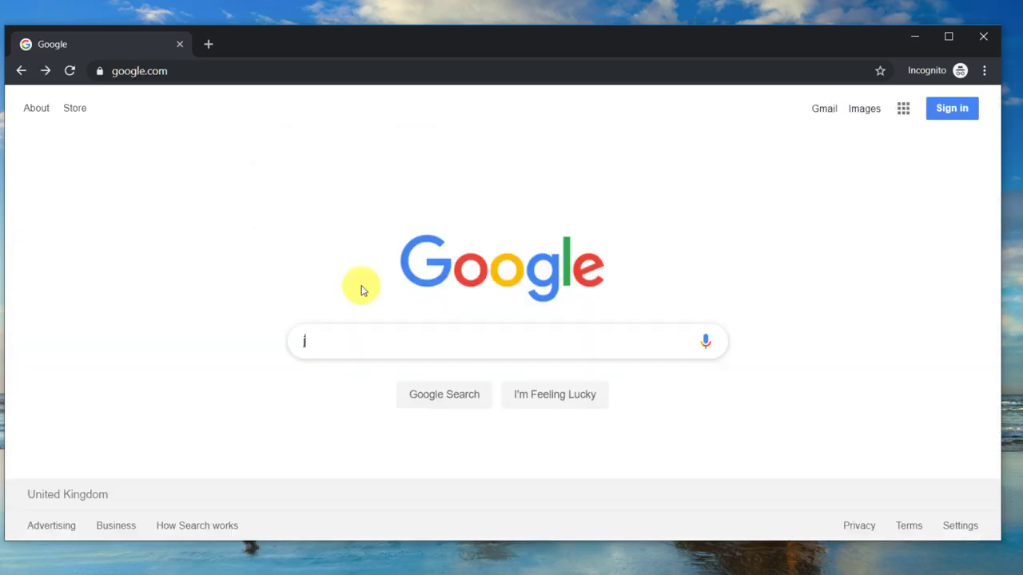
Search Google for justdeleteme, open the Just Delete Me directory and reveal Asos's deletion info.
text(ustde)
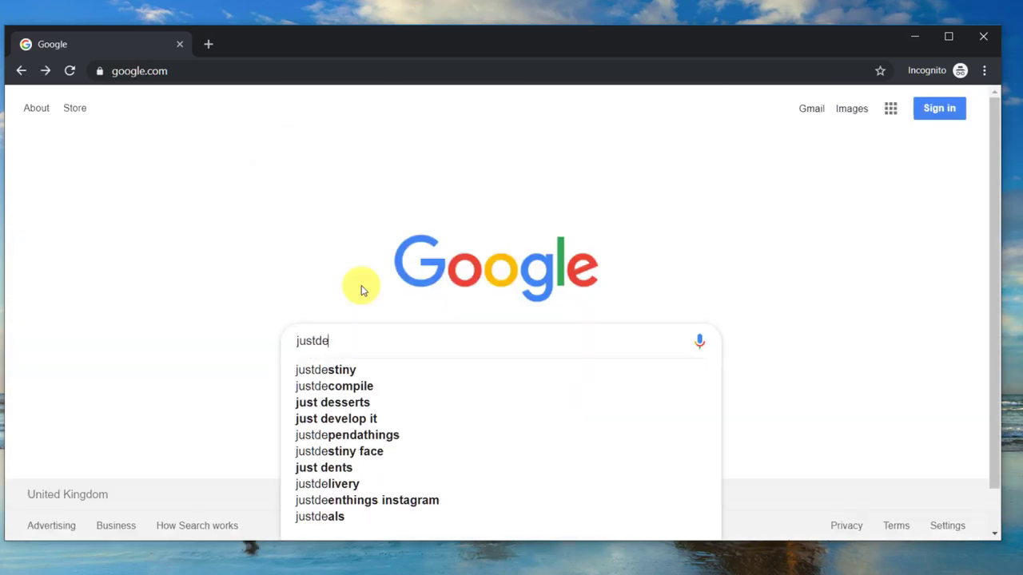
text(leteme)
key(Return)
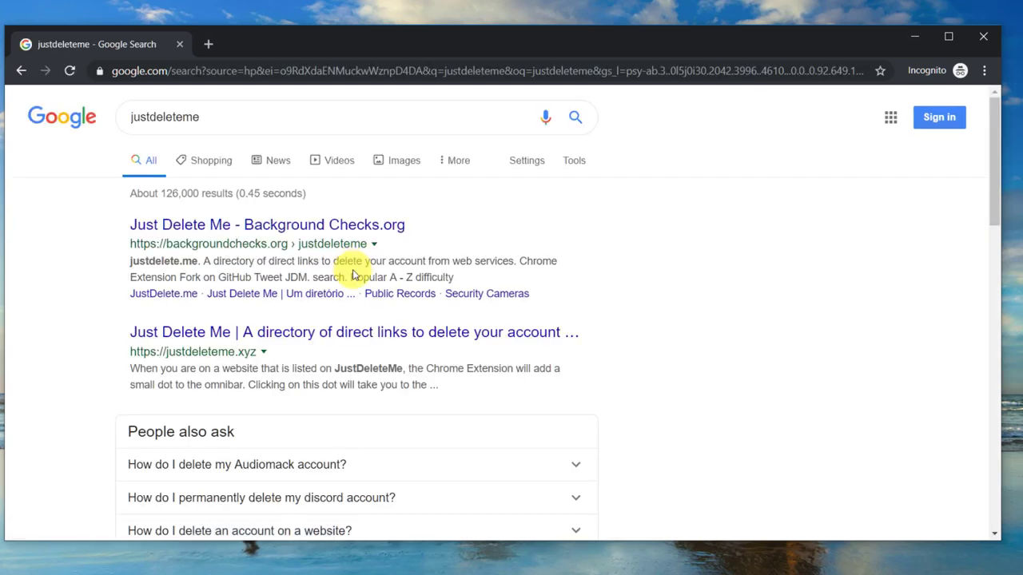
click(329, 228)
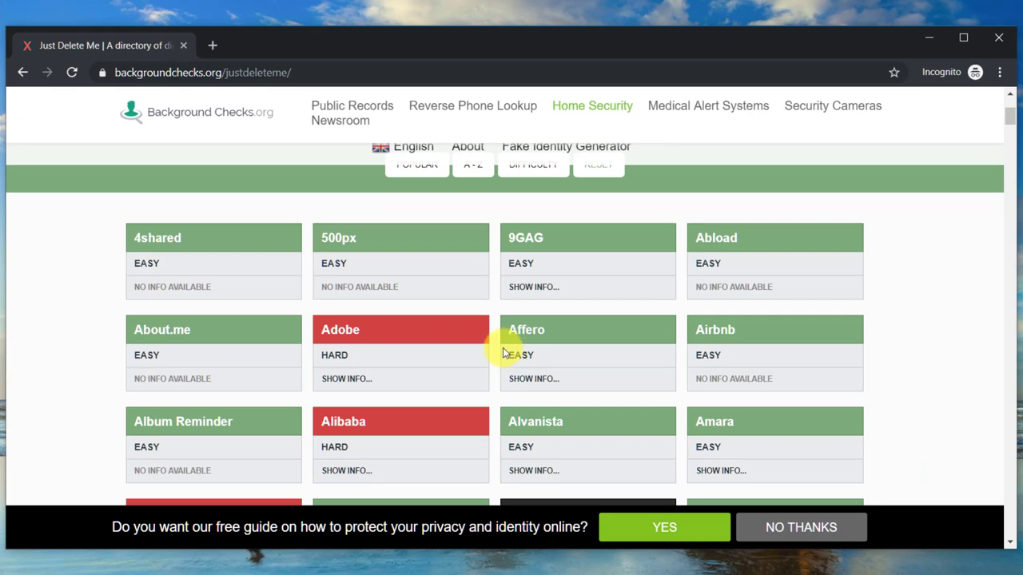
scroll(503, 352, down, 5)
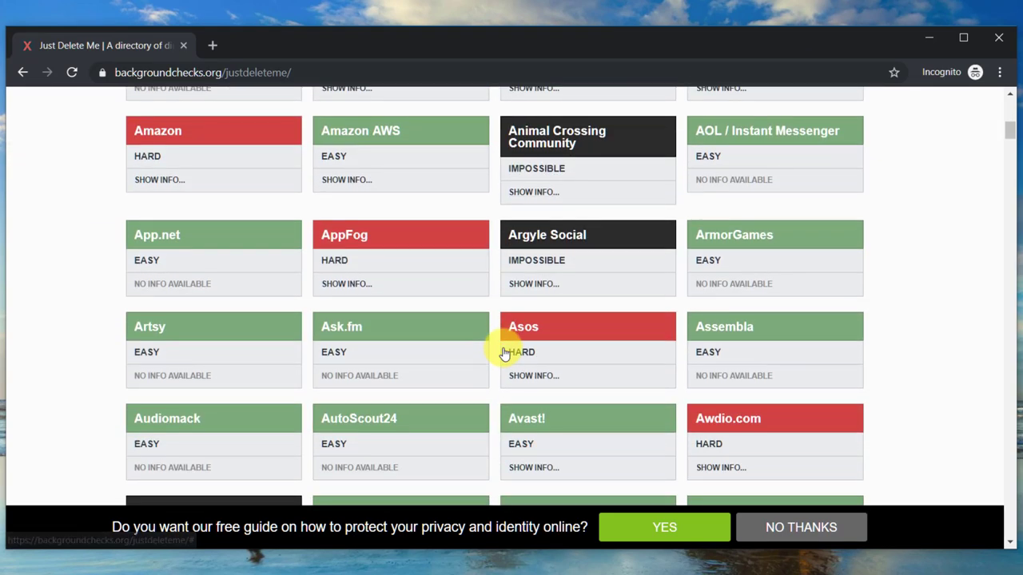
scroll(501, 351, down, 1)
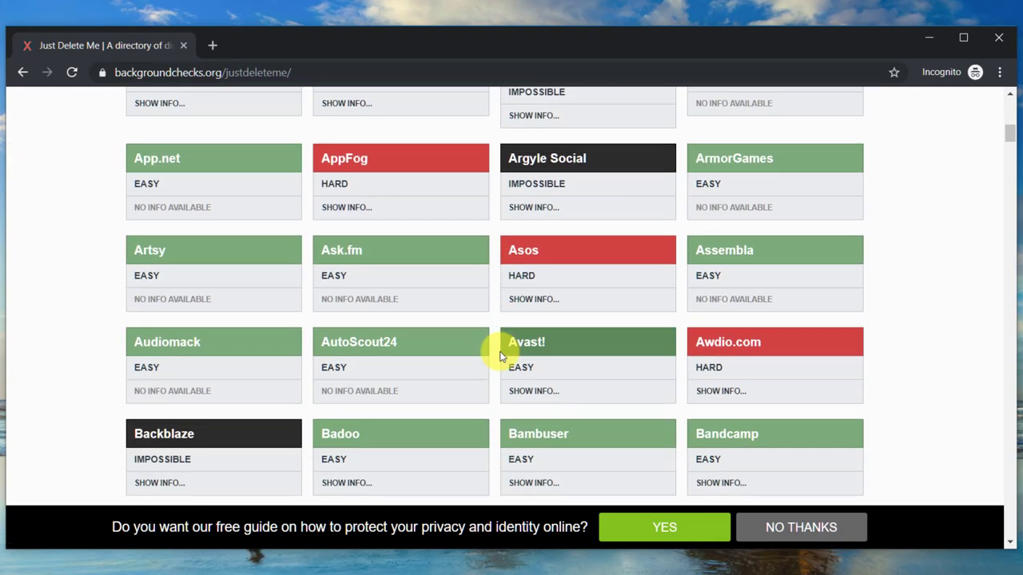
click(524, 300)
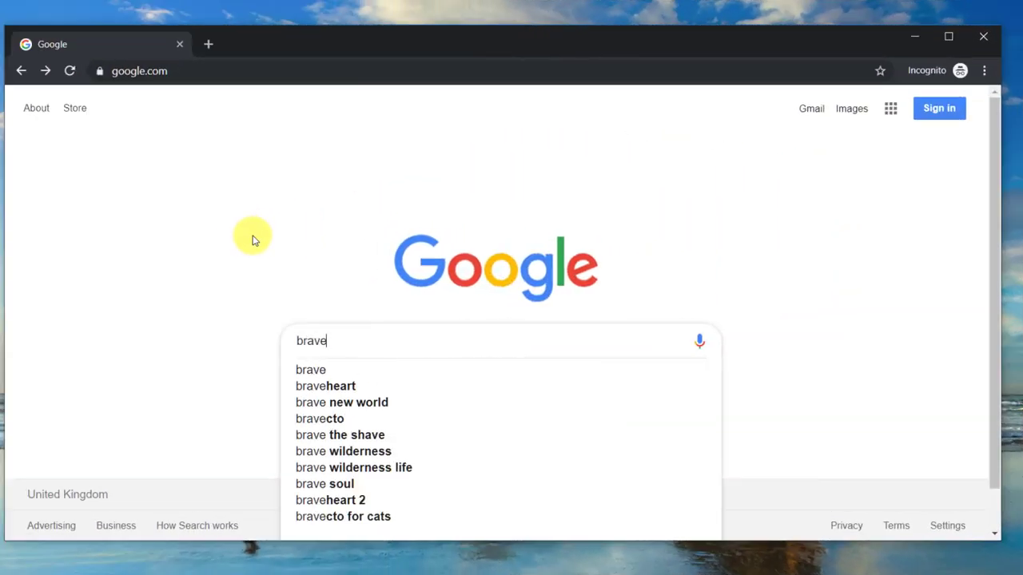
Search for brave browser, download BraveBrowserSetup.exe from brave.com and run the installer.
text(browse)
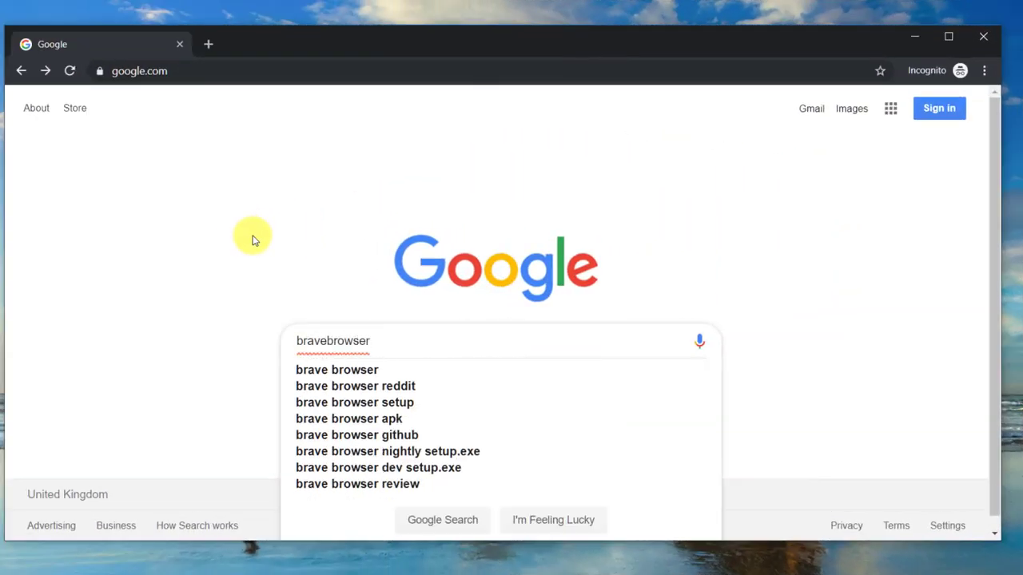
text(r)
key(Return)
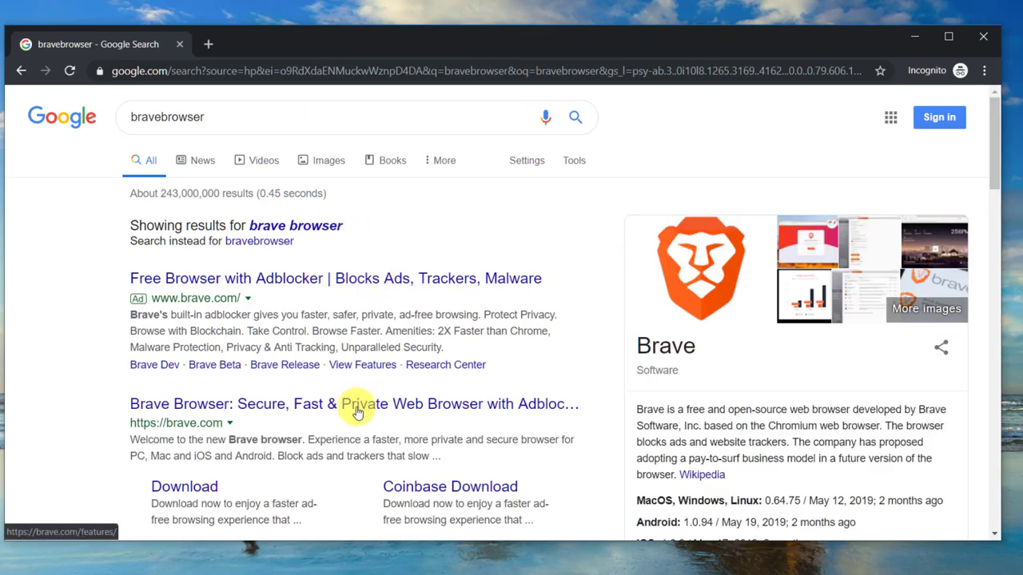
click(344, 407)
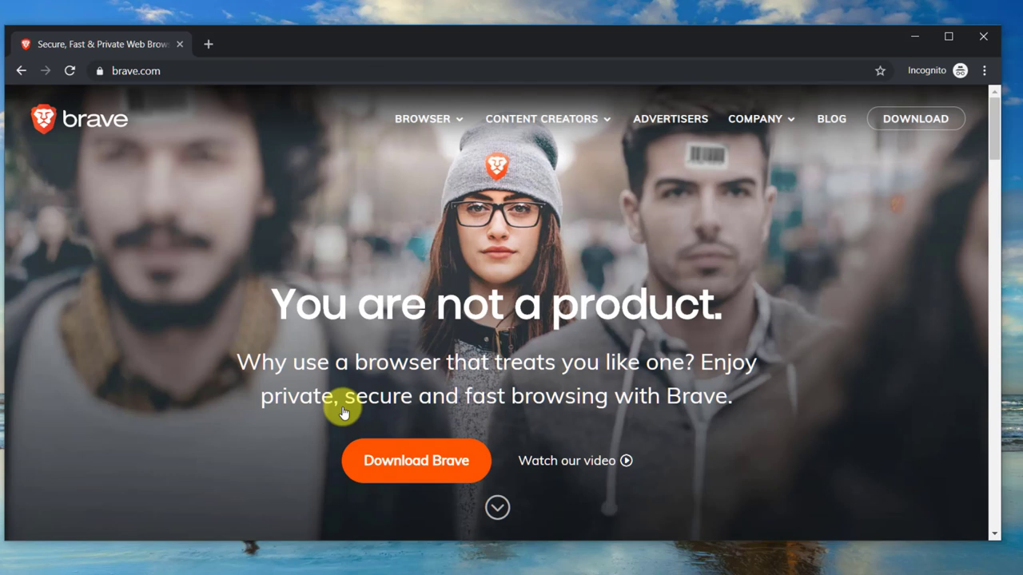
click(394, 463)
click(110, 524)
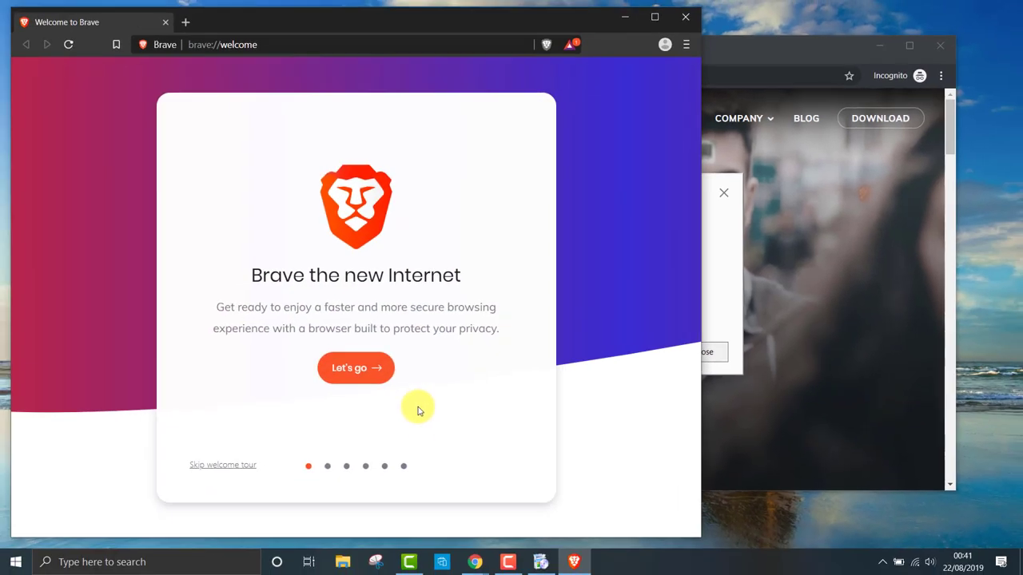
Start the Brave welcome tour, skip bookmark import and set DuckDuckGo as the default search engine.
click(358, 366)
click(482, 463)
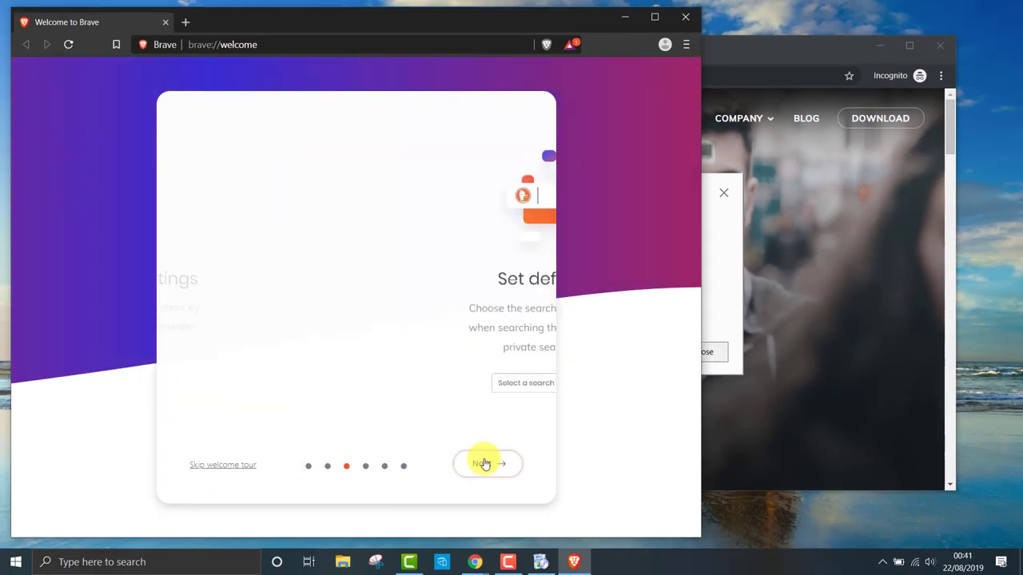
click(370, 397)
click(263, 436)
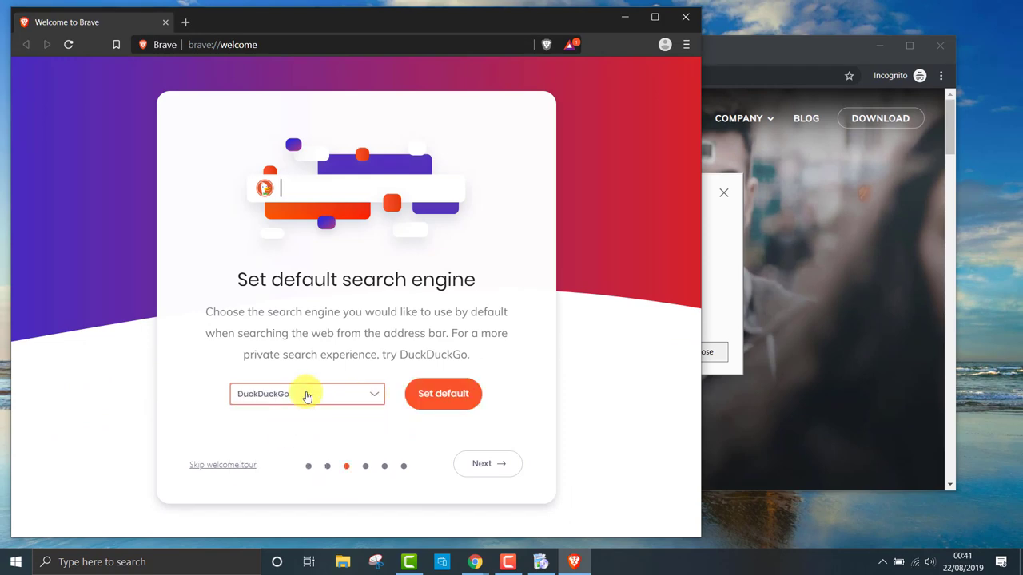
click(432, 393)
Skip the theme and shields steps, finish the tour and maximise the Brave window.
click(484, 465)
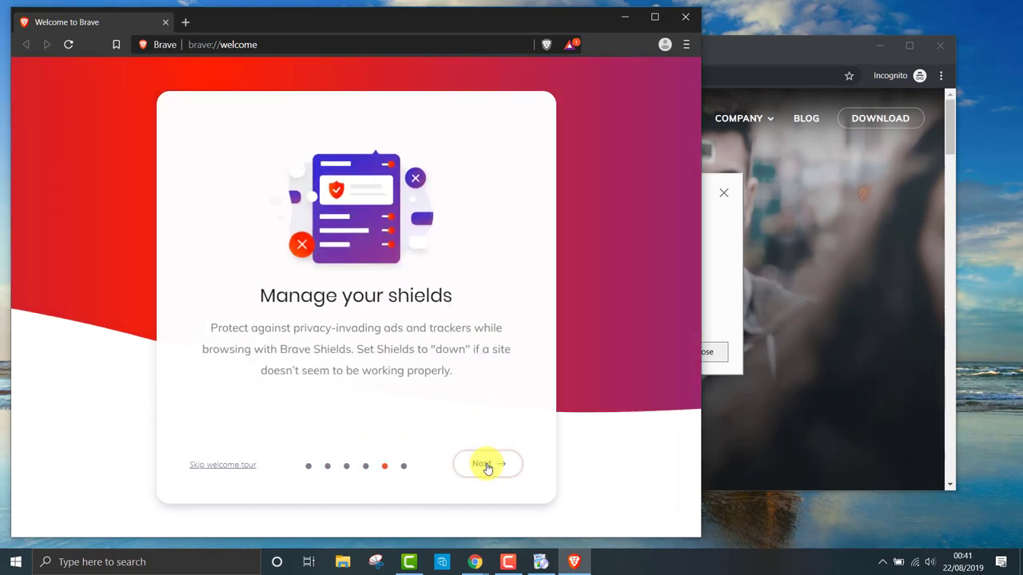
click(487, 466)
click(487, 466)
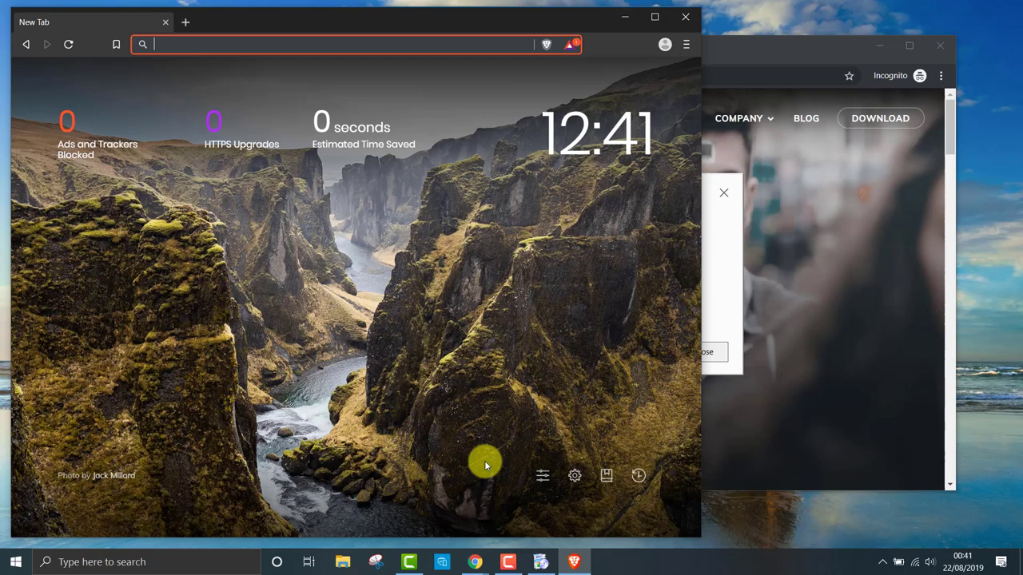
click(655, 18)
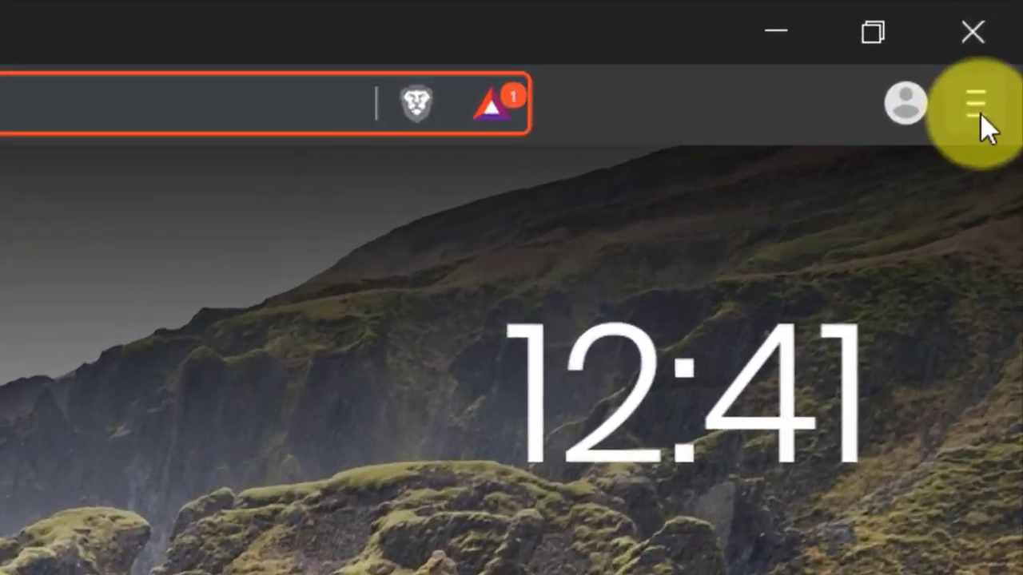
Open a new Brave private window from the main menu.
click(1008, 32)
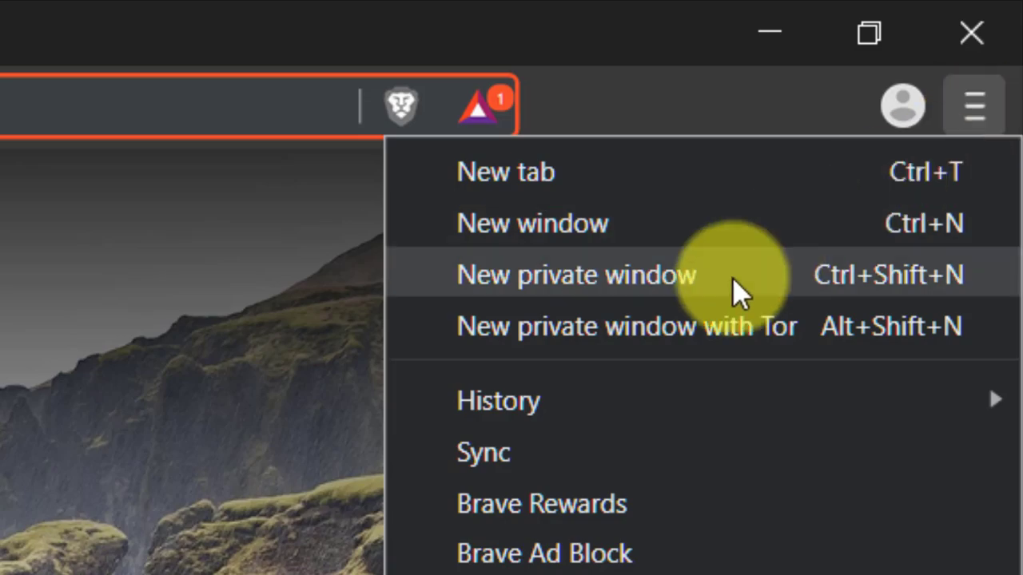
click(732, 279)
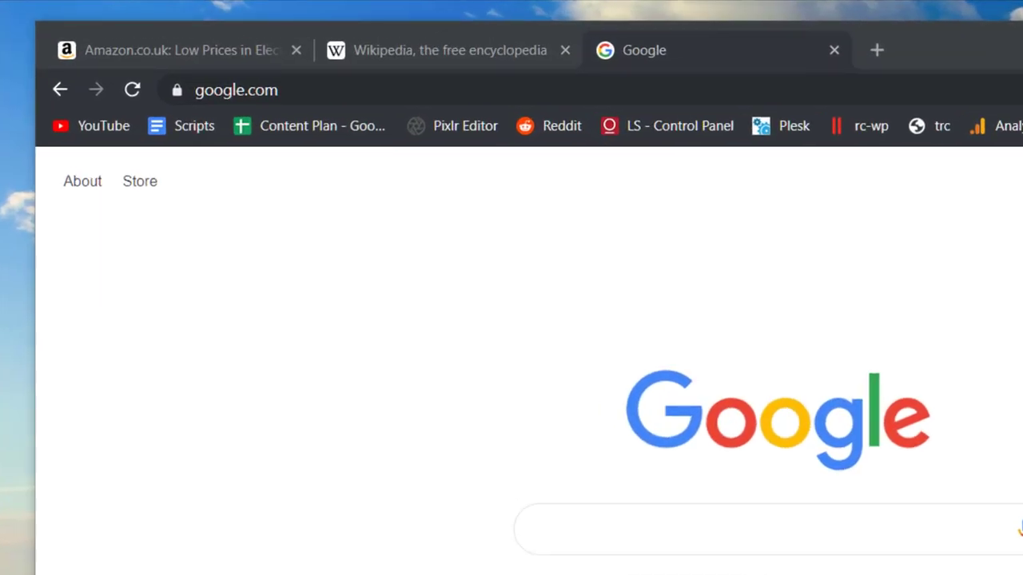
click(833, 51)
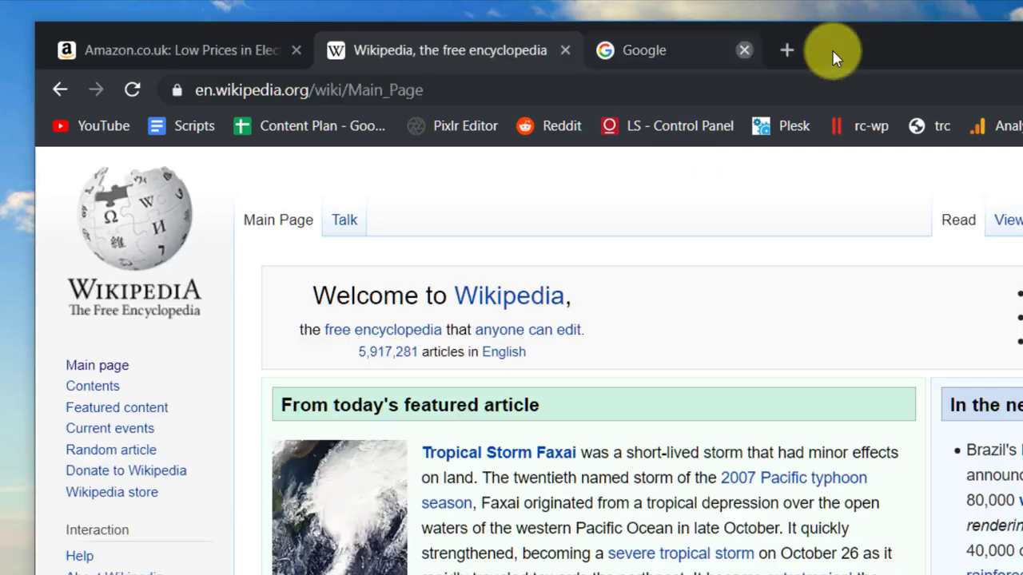
click(564, 53)
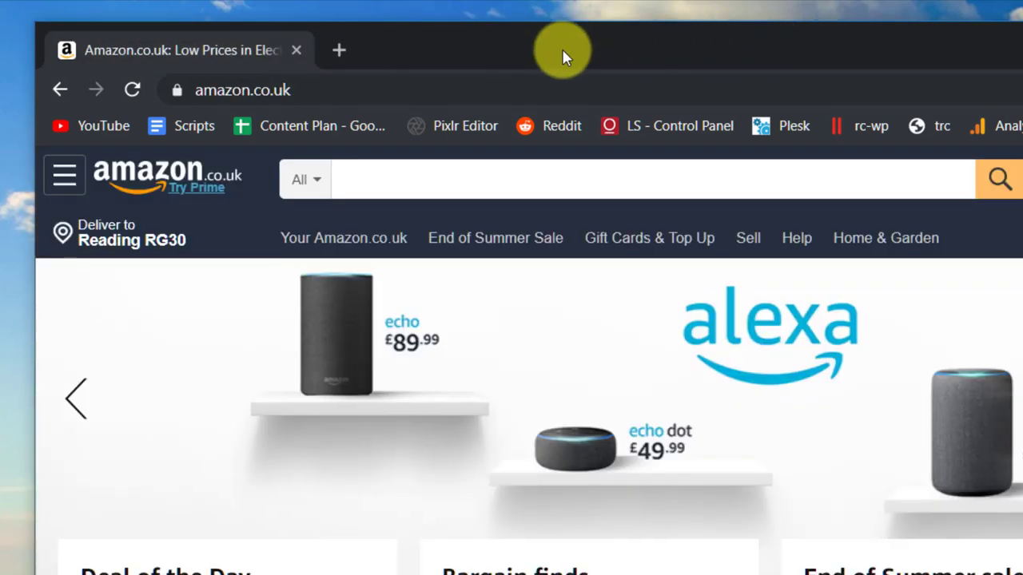
key(ctrl+shift+t)
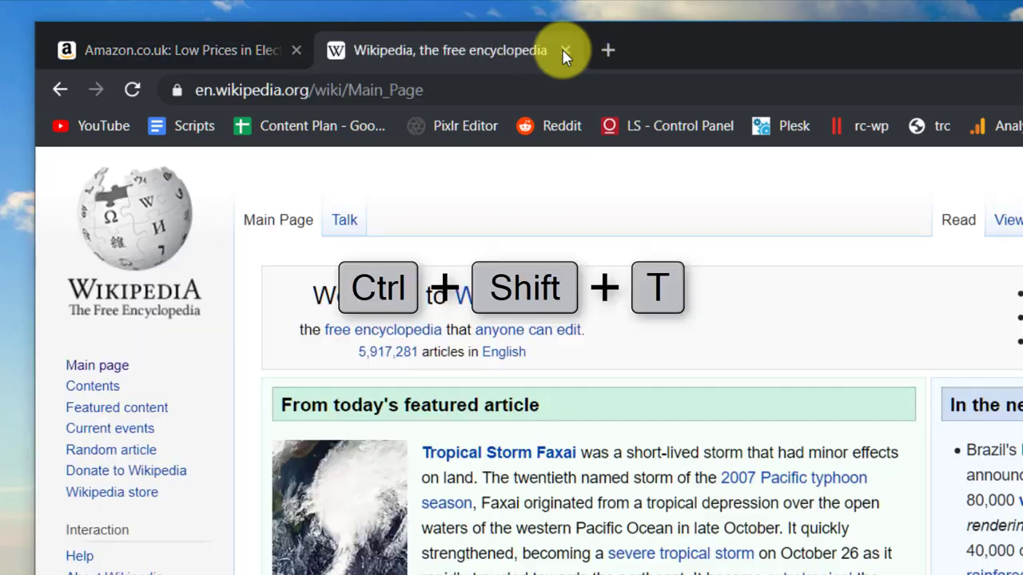
key(ctrl+shift+t)
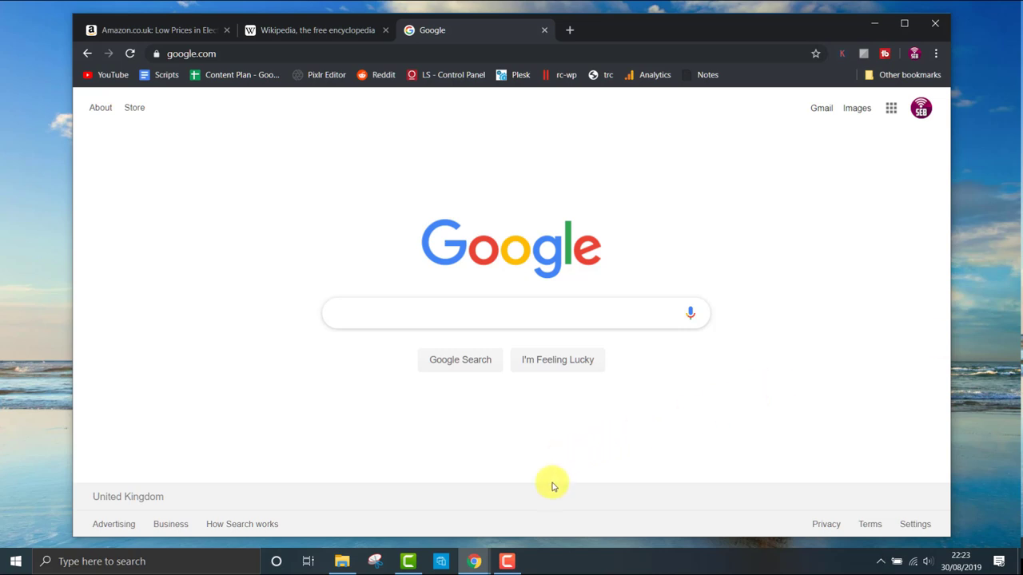
Drop the Aerial Shot Of Sunset video from Timelapse videos into Chrome, then bring File Explorer forward.
click(340, 561)
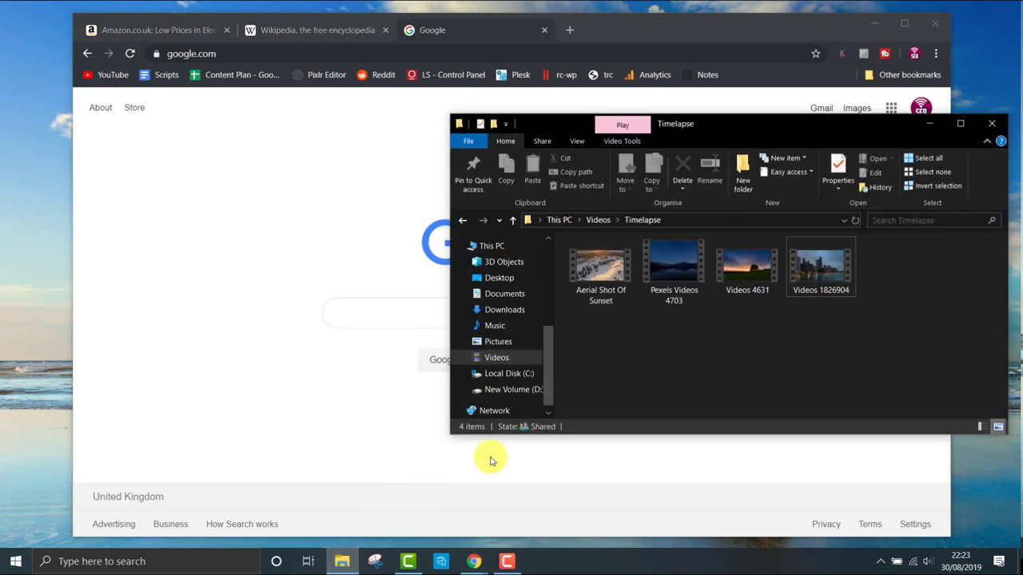
click(587, 272)
drag(573, 267, 298, 247)
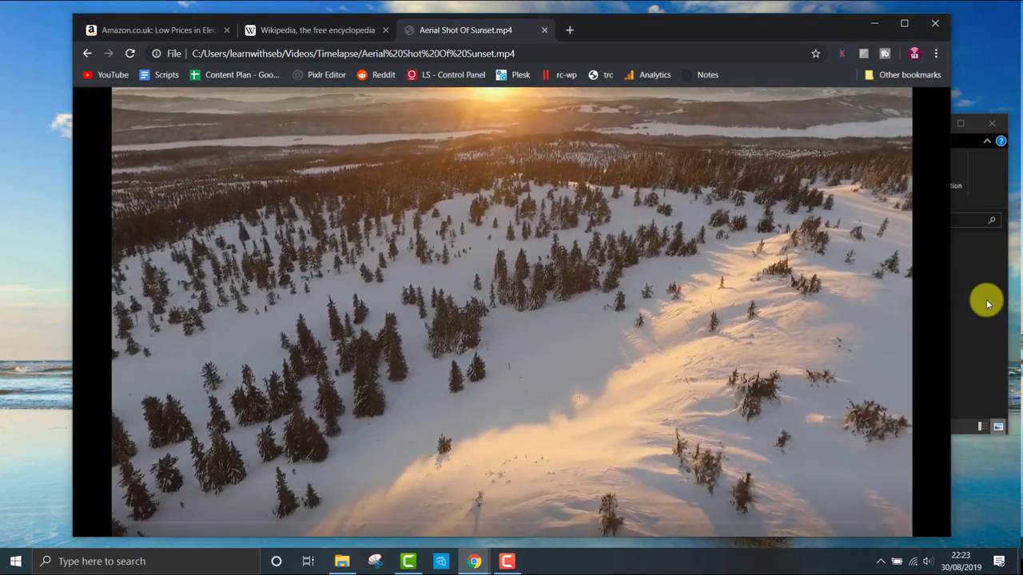
click(986, 301)
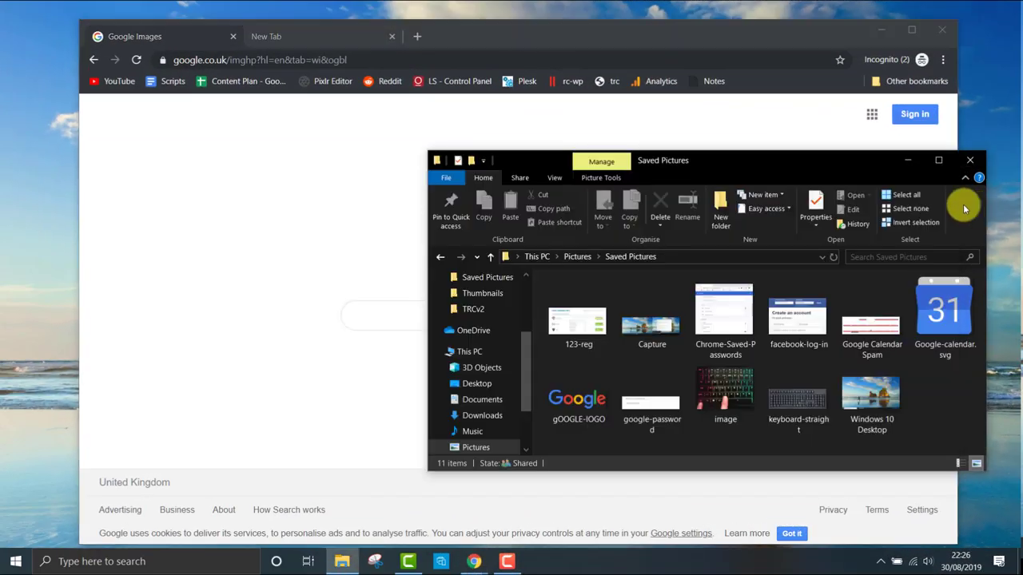
Reverse-search the gOOGLE-lOGO picture in Google Images and show options for the google logo png result.
drag(704, 163, 939, 94)
drag(811, 324, 485, 313)
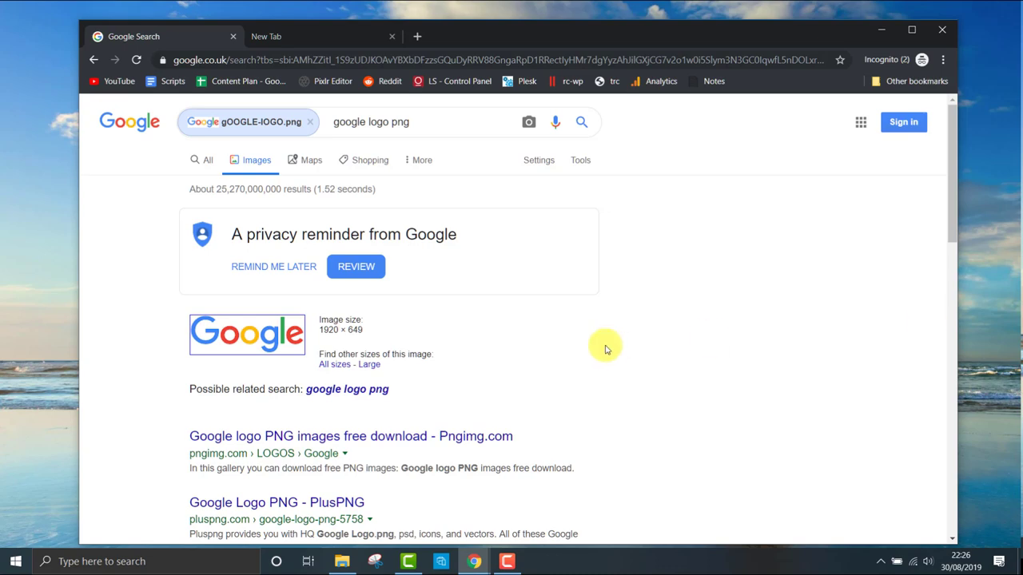
scroll(605, 349, down, 5)
scroll(445, 372, up, 5)
right_click(241, 334)
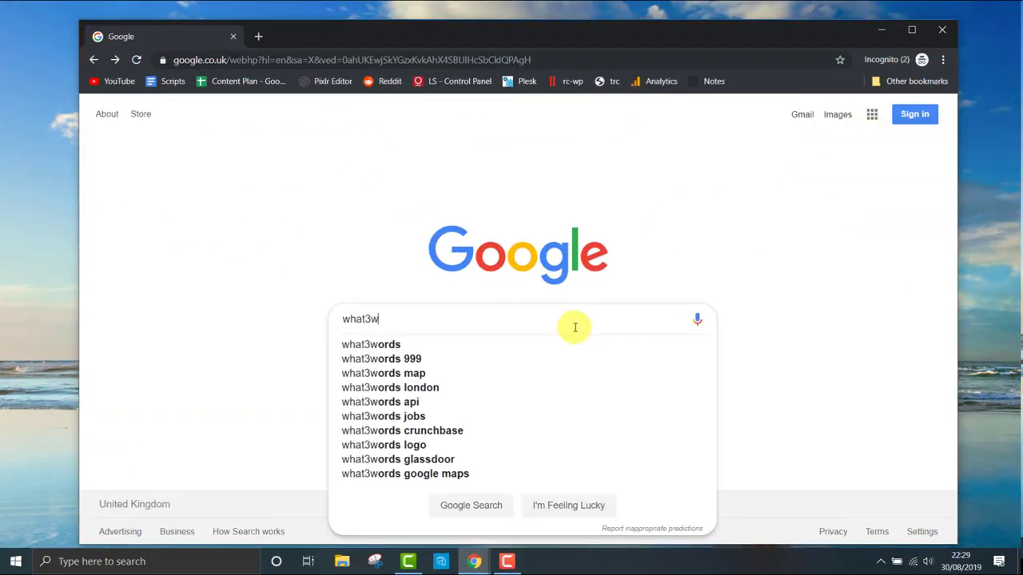
Open the what3words site from Google and zoom and pan the map around London.
key(Return)
click(369, 226)
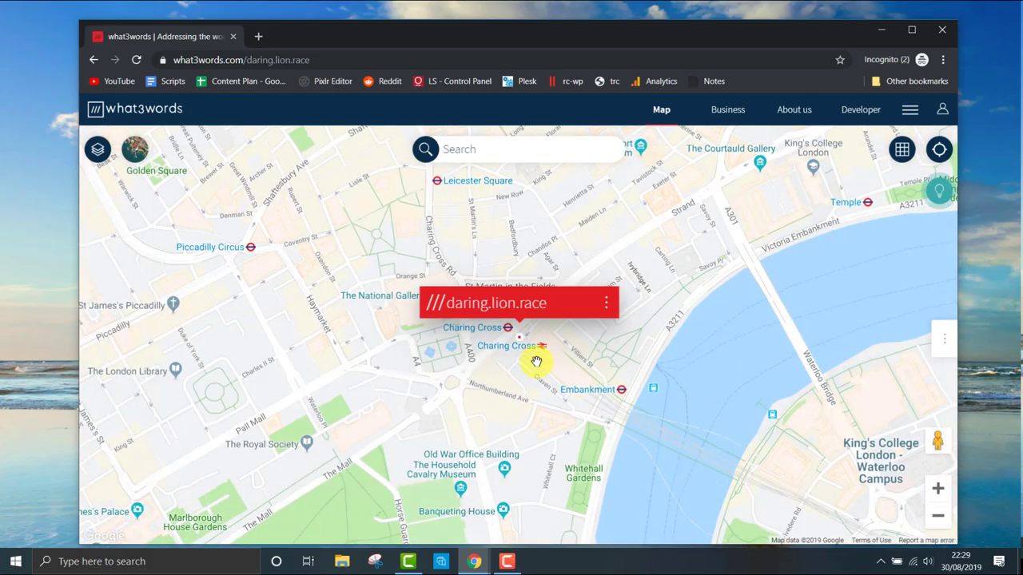
scroll(537, 361, down, 5)
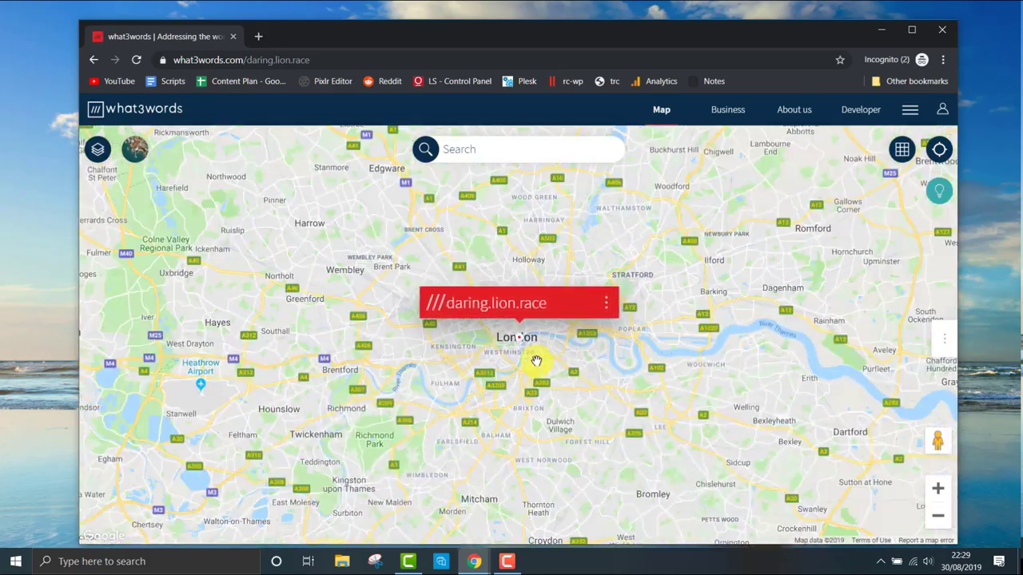
scroll(536, 361, up, 7)
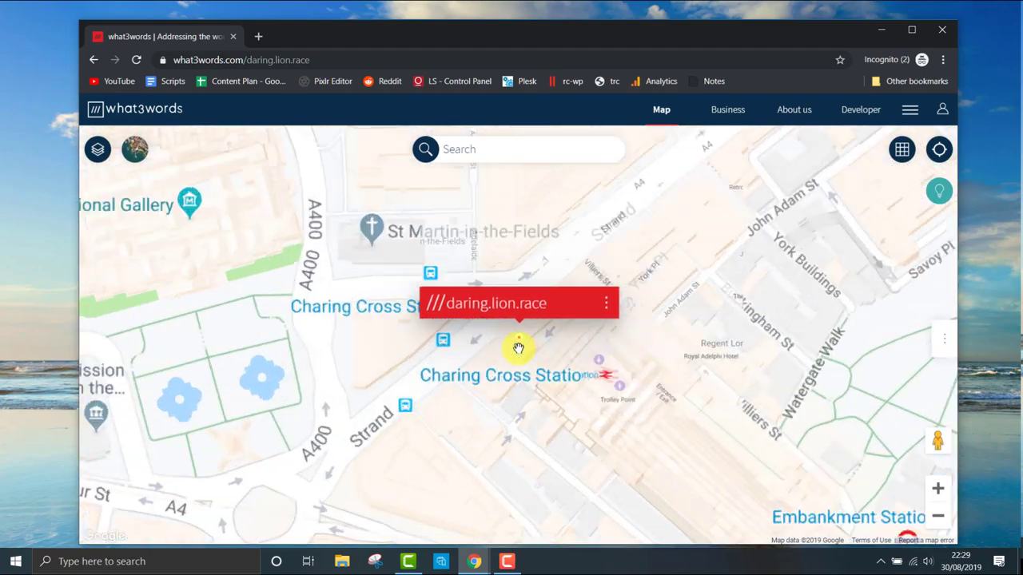
scroll(519, 348, up, 5)
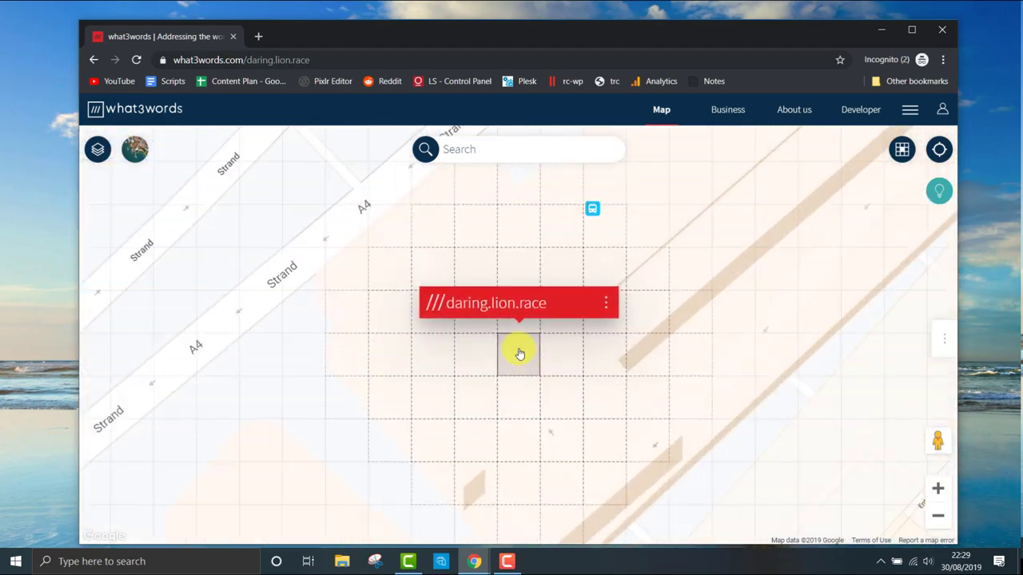
mouse_move(454, 362)
mouse_down()
mouse_move(527, 379)
mouse_move(610, 375)
mouse_move(616, 408)
mouse_up()
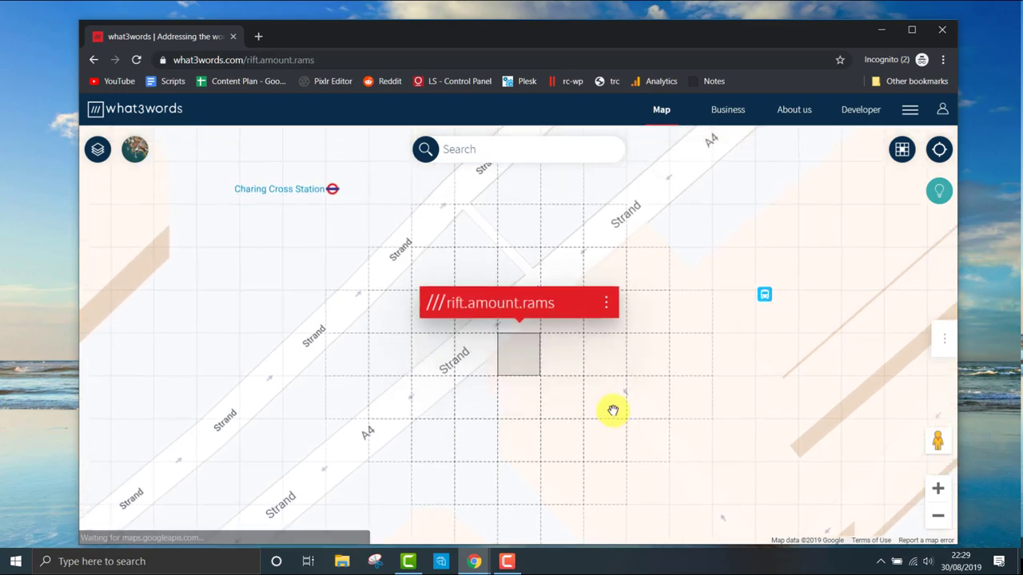
scroll(599, 400, down, 5)
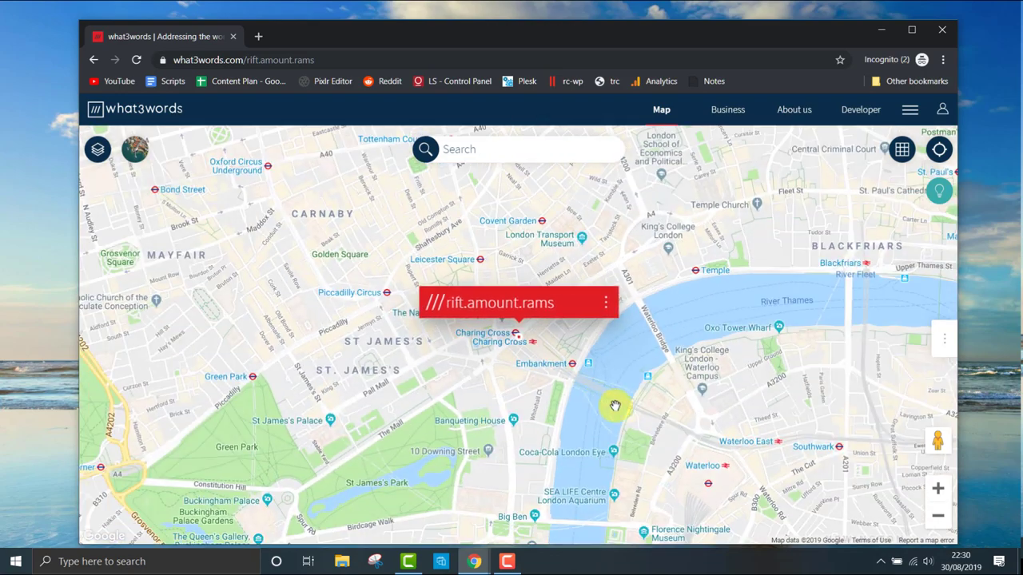
drag(679, 454, 676, 358)
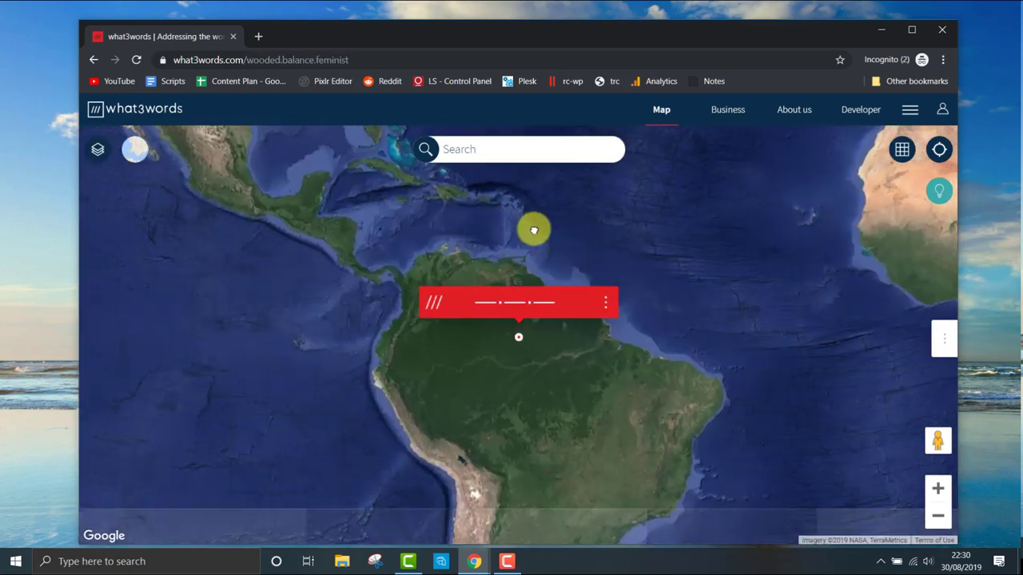
Zoom into the Amazon square dodgy.onward.friendliness, then zoom out and pan to North Africa.
drag(542, 218, 578, 227)
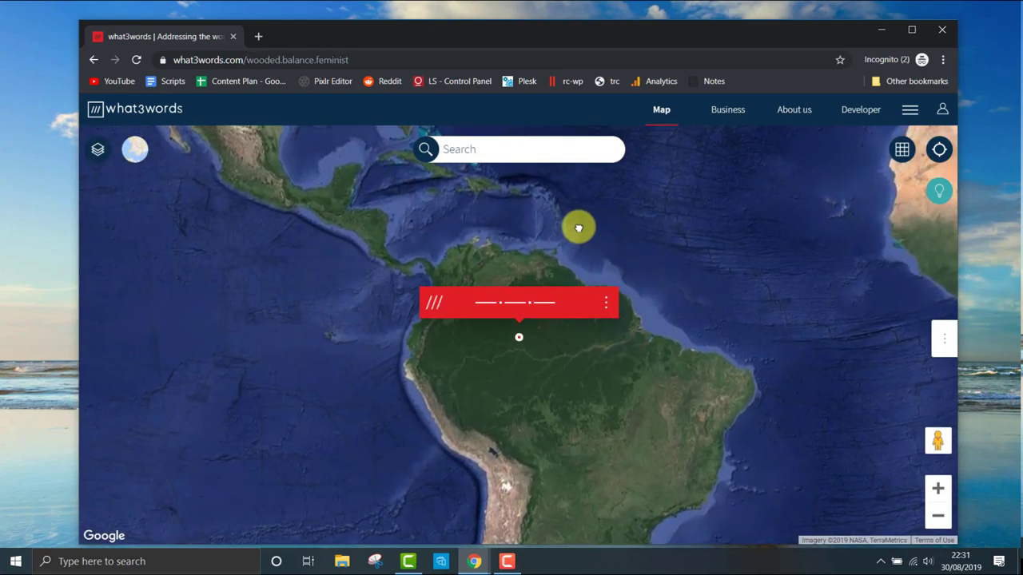
scroll(520, 344, up, 5)
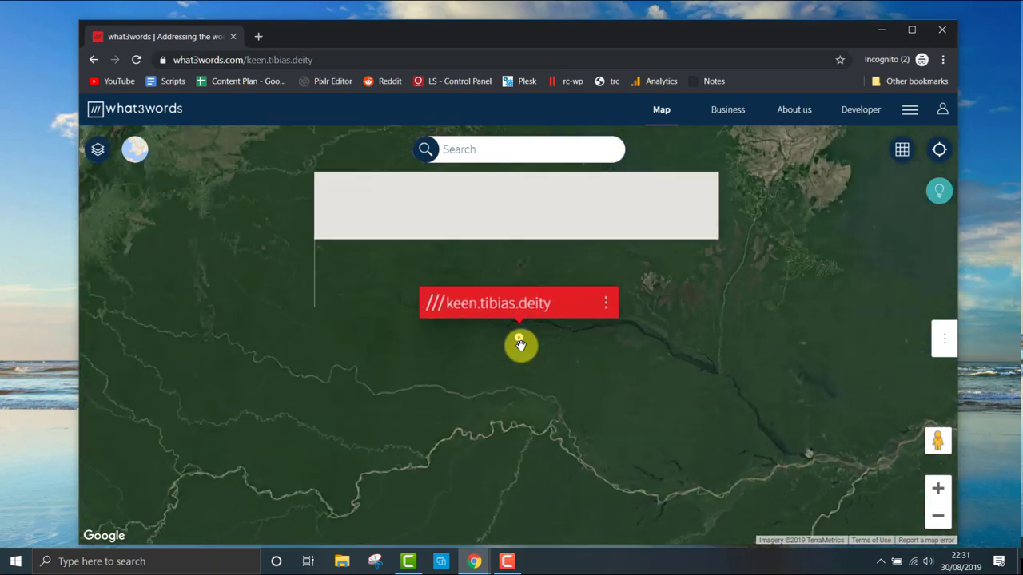
scroll(520, 344, up, 3)
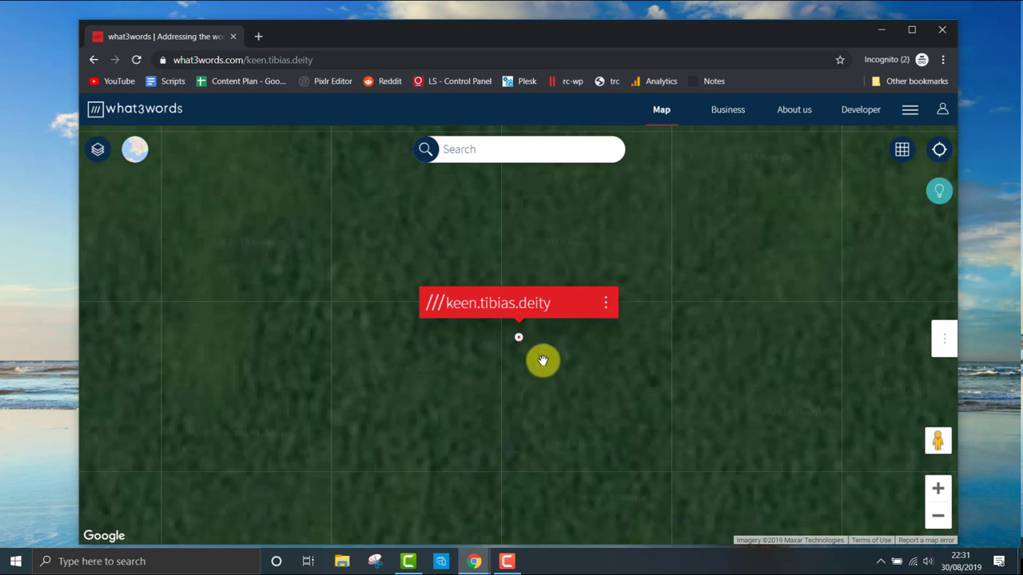
drag(543, 360, 634, 359)
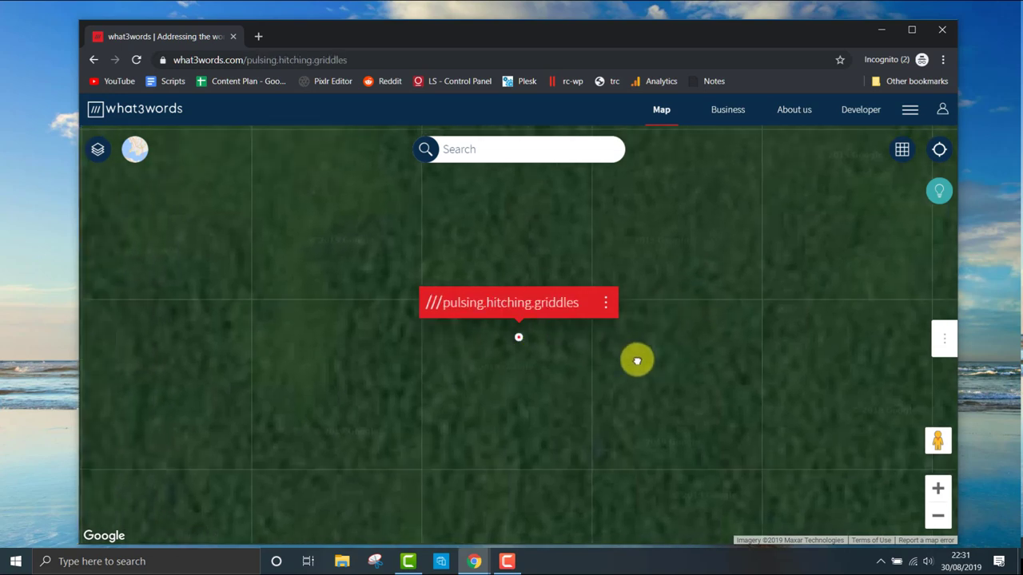
mouse_move(510, 400)
mouse_down()
mouse_move(623, 386)
mouse_move(660, 370)
mouse_move(513, 367)
mouse_up()
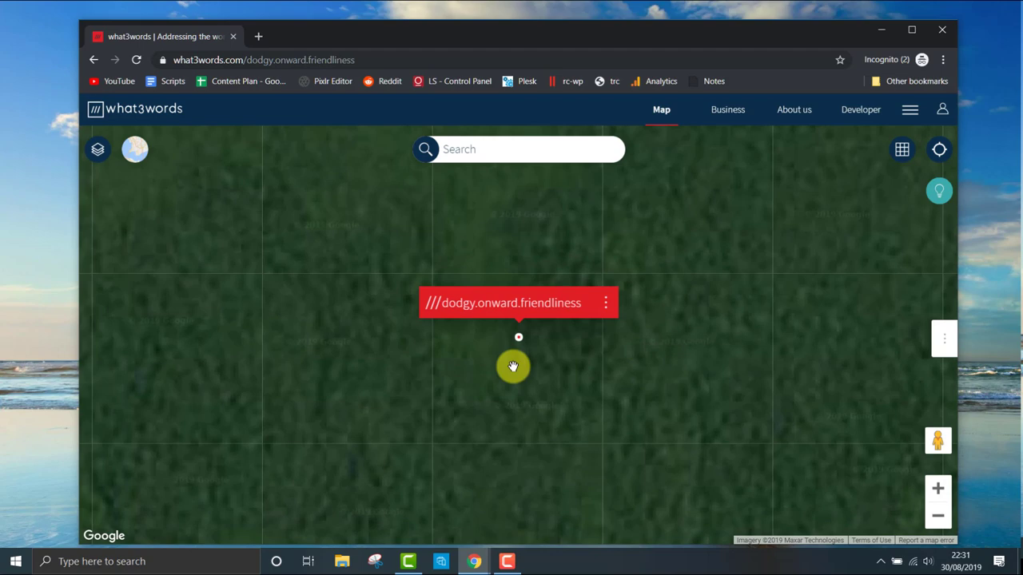
scroll(513, 367, down, 3)
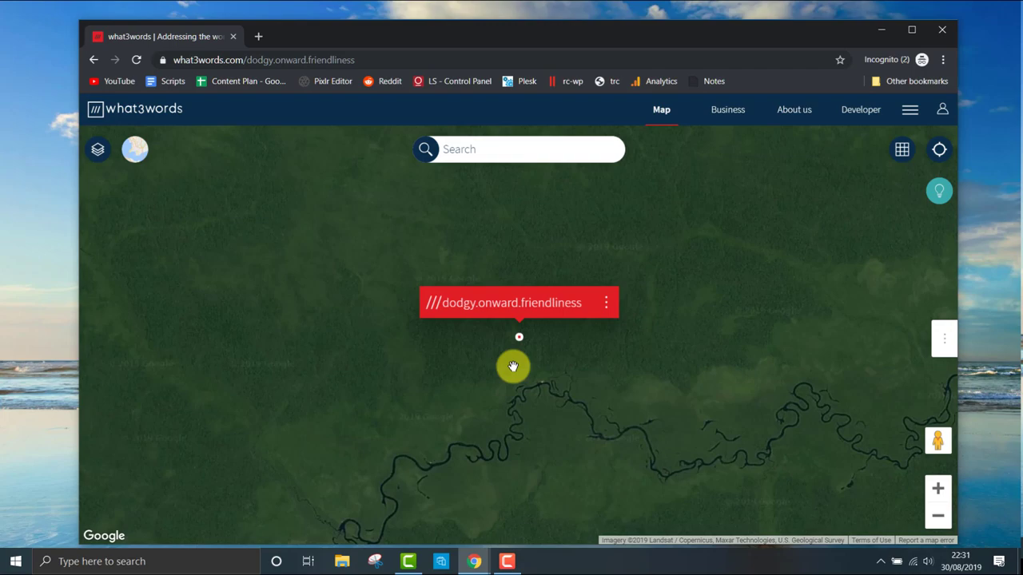
scroll(513, 367, down, 3)
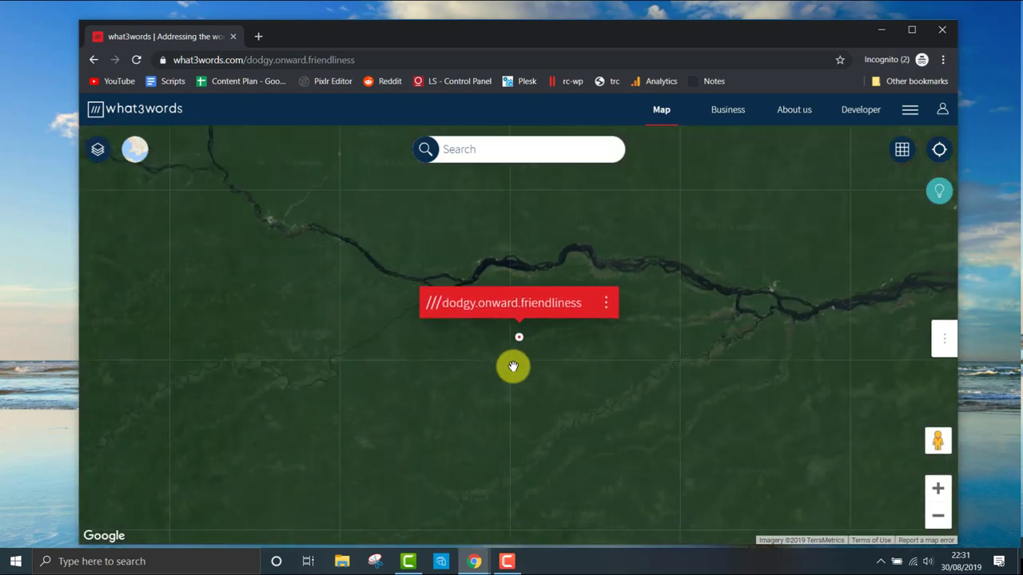
scroll(513, 367, down, 5)
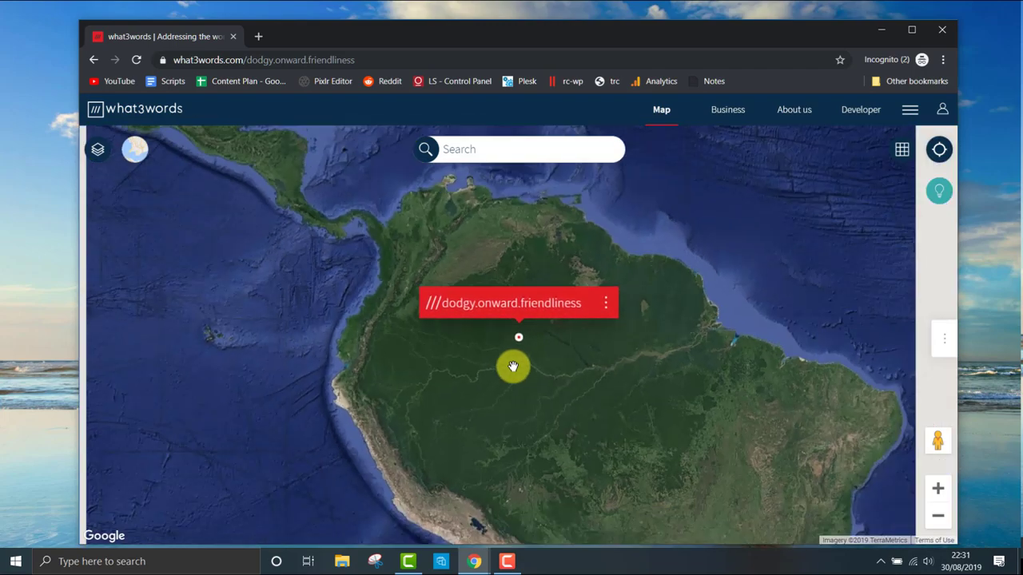
scroll(513, 366, down, 2)
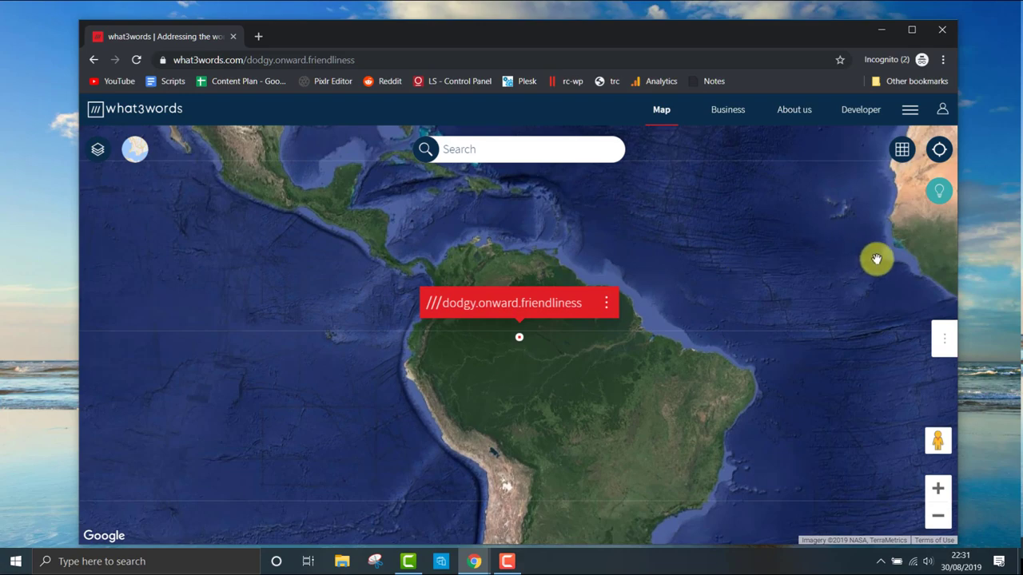
drag(874, 256, 278, 408)
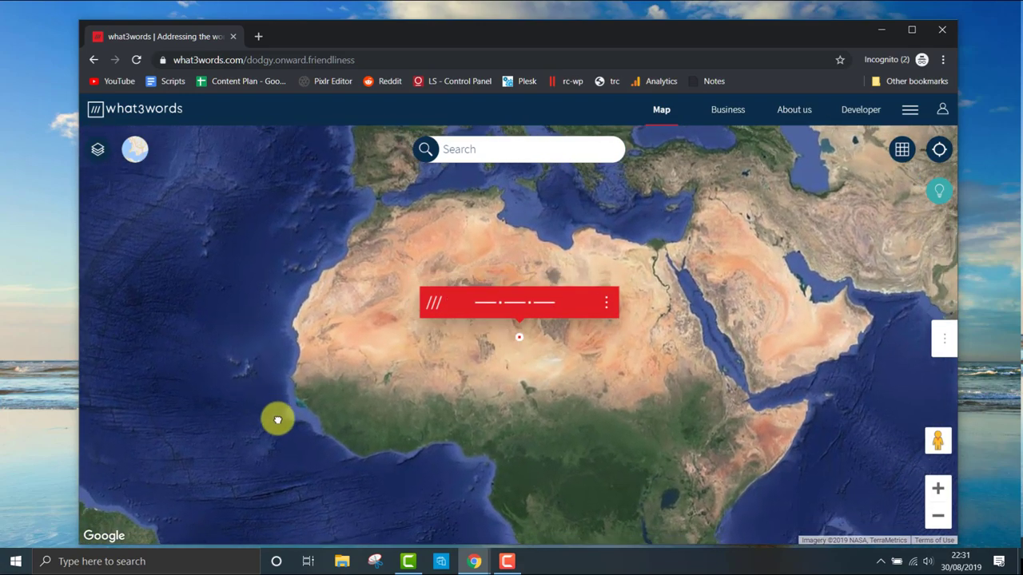
Zoom the map in close on sophisticated.rewiring.swine near Jishui, China.
scroll(518, 341, up, 6)
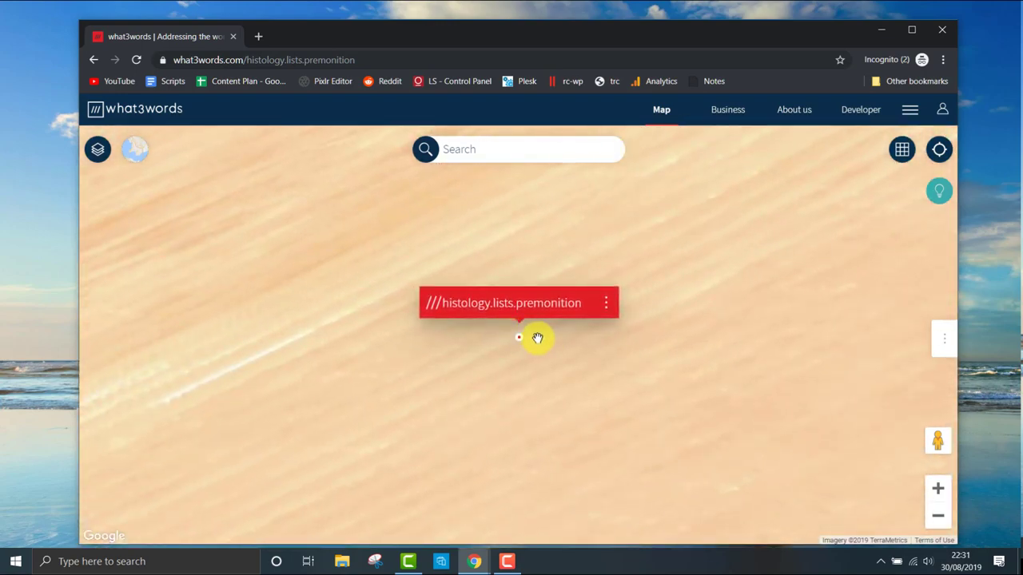
scroll(533, 336, up, 3)
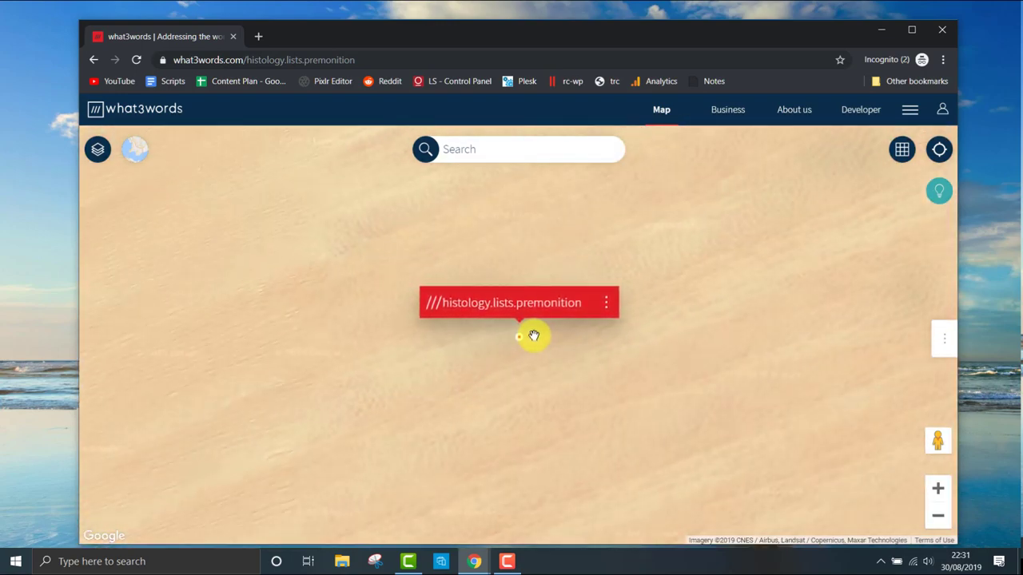
scroll(533, 336, up, 2)
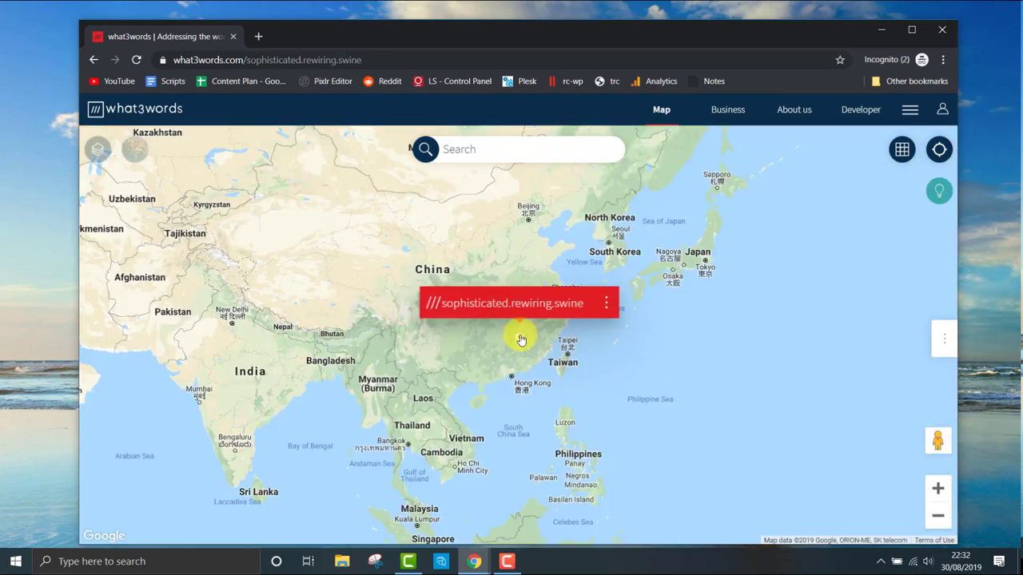
scroll(522, 348, up, 5)
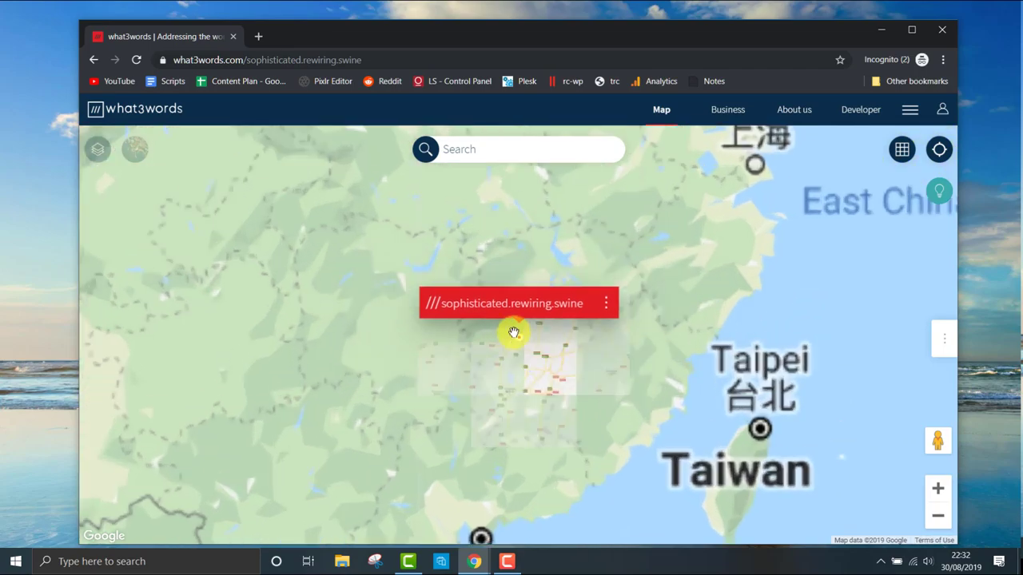
scroll(520, 342, up, 4)
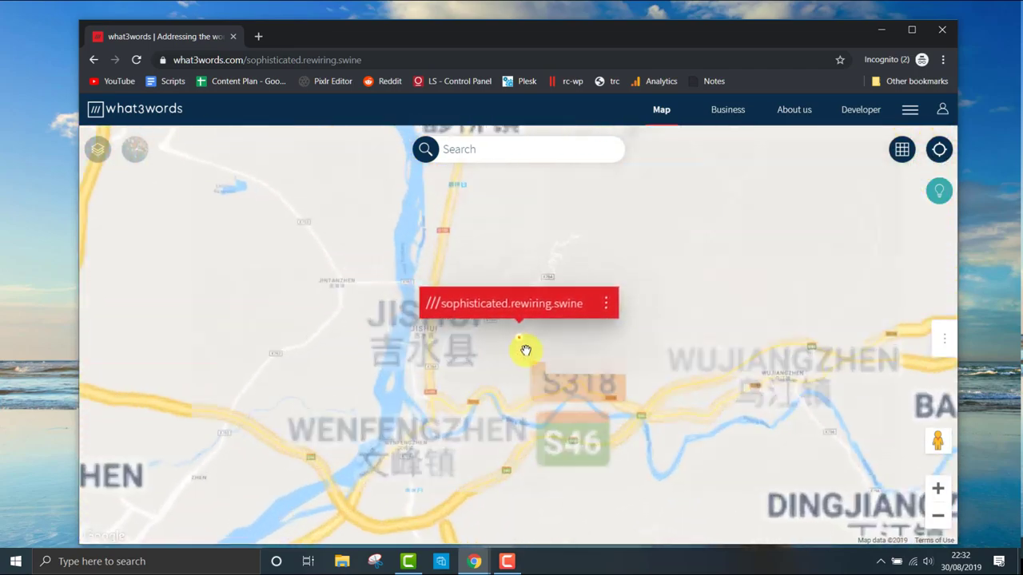
scroll(523, 344, up, 3)
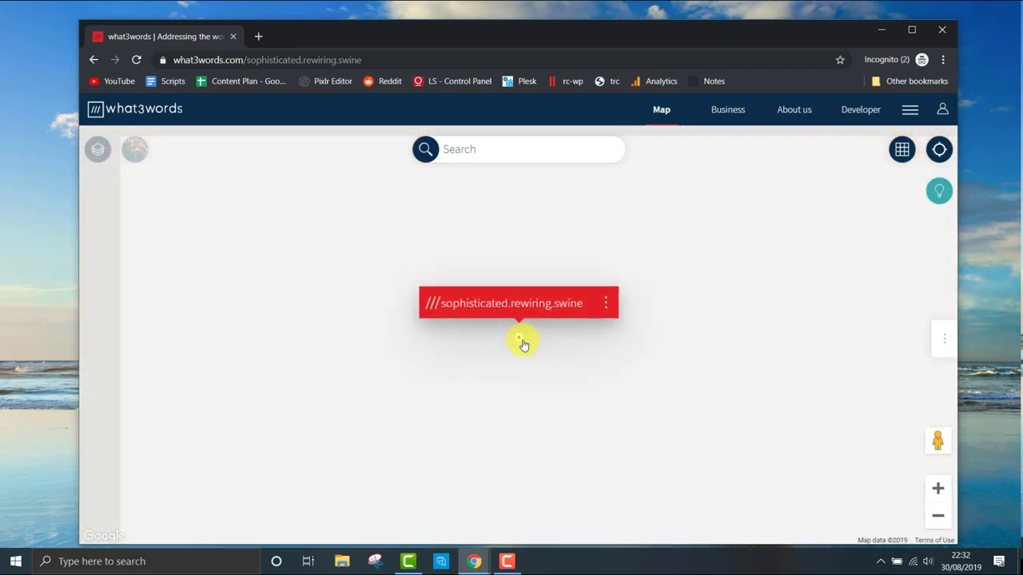